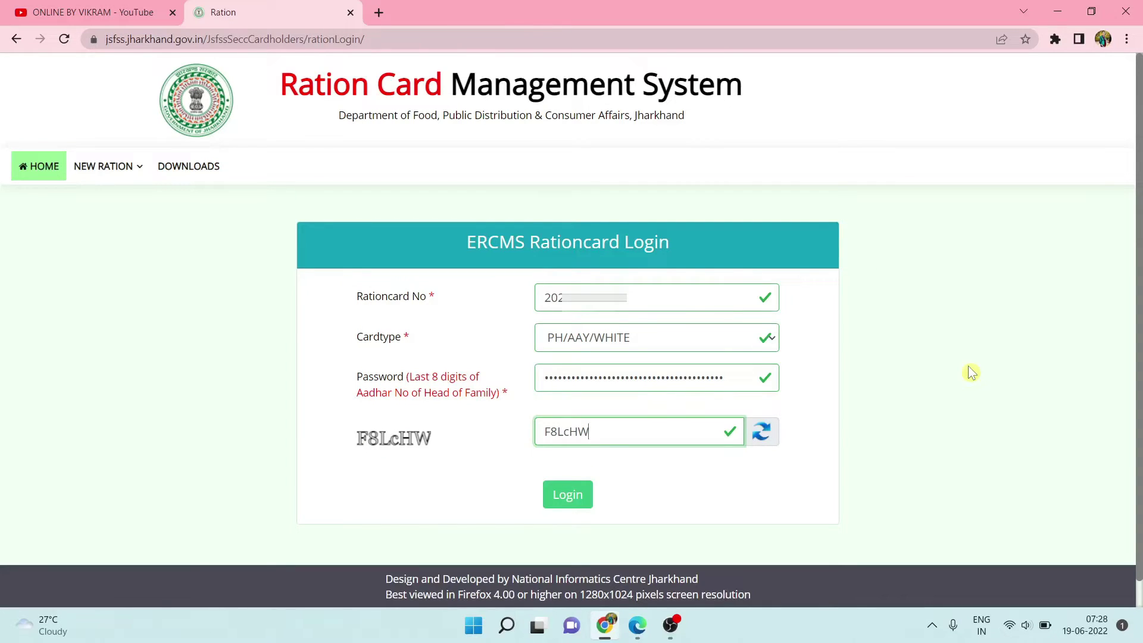
Submit the filled ERCMS login form with the green Login button to reach the cardholder dashboard.
{"action": "mouse_move", "coordinate": [511, 278]}
{"action": "left_mouse_down"}
{"action": "mouse_move", "coordinate": [563, 301]}
{"action": "mouse_move", "coordinate": [734, 321]}
{"action": "left_mouse_up"}
{"action": "left_click_drag", "start_coordinate": [754, 270], "coordinate": [785, 313]}
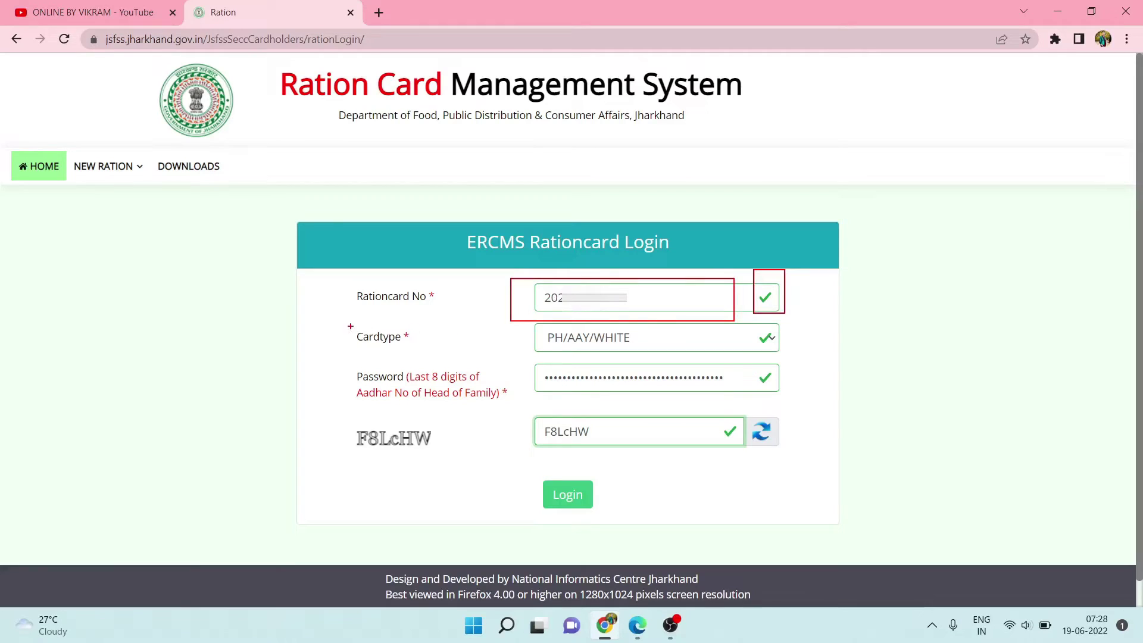
{"action": "mouse_move", "coordinate": [339, 322]}
{"action": "left_mouse_down"}
{"action": "mouse_move", "coordinate": [455, 351]}
{"action": "mouse_move", "coordinate": [666, 354]}
{"action": "mouse_move", "coordinate": [831, 334]}
{"action": "mouse_move", "coordinate": [830, 361]}
{"action": "left_mouse_up"}
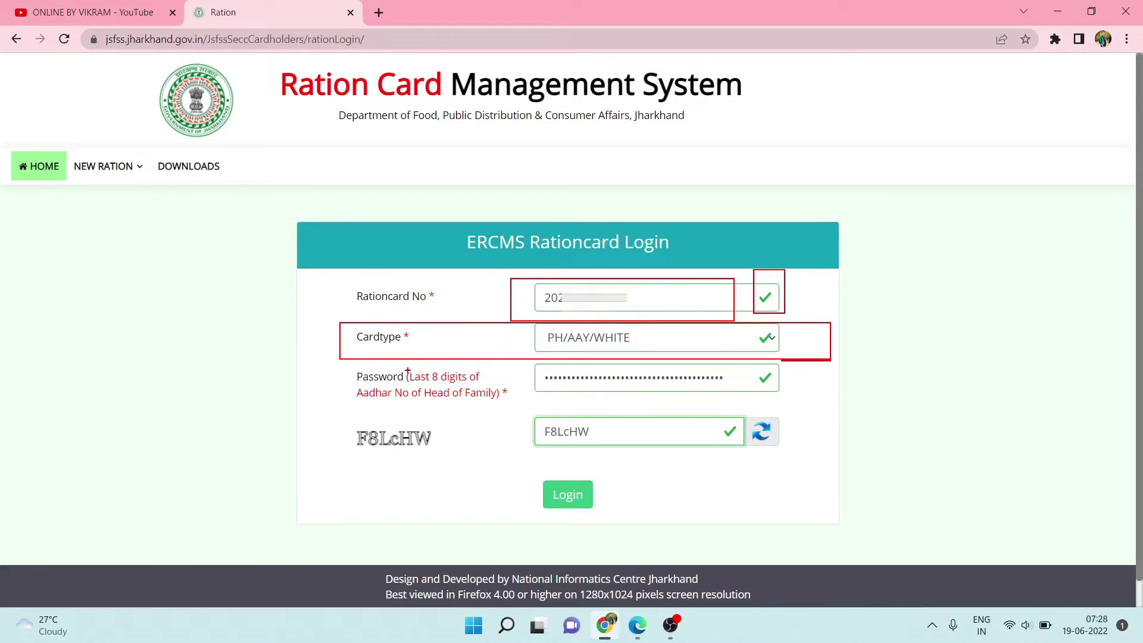
{"action": "mouse_move", "coordinate": [353, 368]}
{"action": "left_mouse_down"}
{"action": "mouse_move", "coordinate": [375, 396]}
{"action": "mouse_move", "coordinate": [516, 408]}
{"action": "left_mouse_up"}
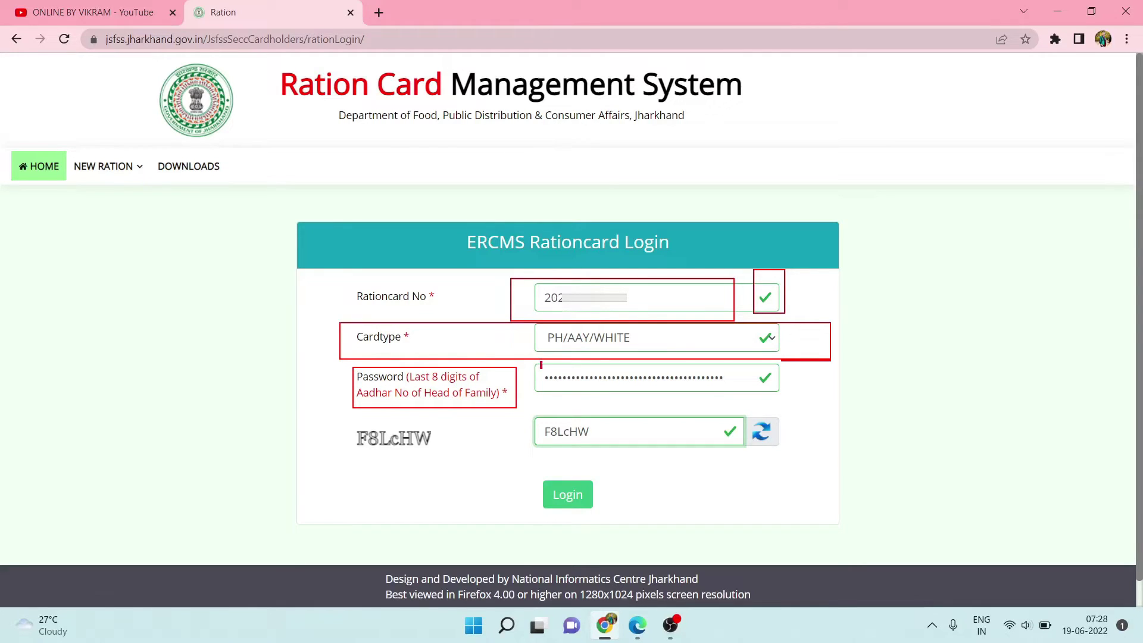
{"action": "mouse_move", "coordinate": [540, 362]}
{"action": "left_mouse_down"}
{"action": "mouse_move", "coordinate": [642, 401]}
{"action": "mouse_move", "coordinate": [779, 398]}
{"action": "left_mouse_up"}
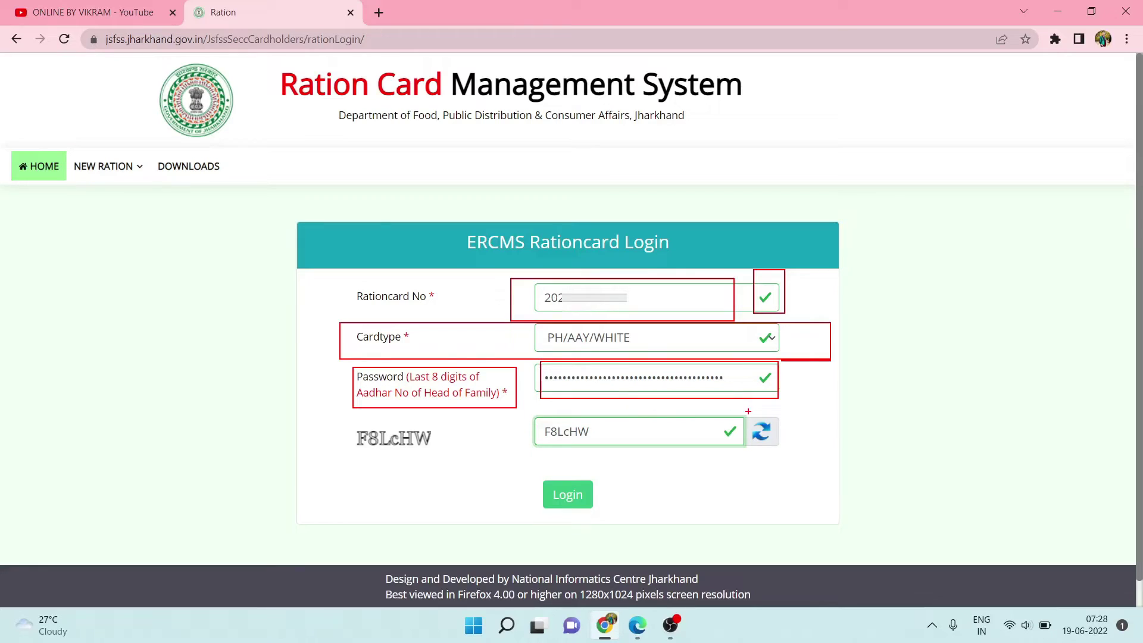
{"action": "left_click_drag", "start_coordinate": [748, 411], "coordinate": [792, 457]}
{"action": "left_click_drag", "start_coordinate": [505, 471], "coordinate": [632, 510]}
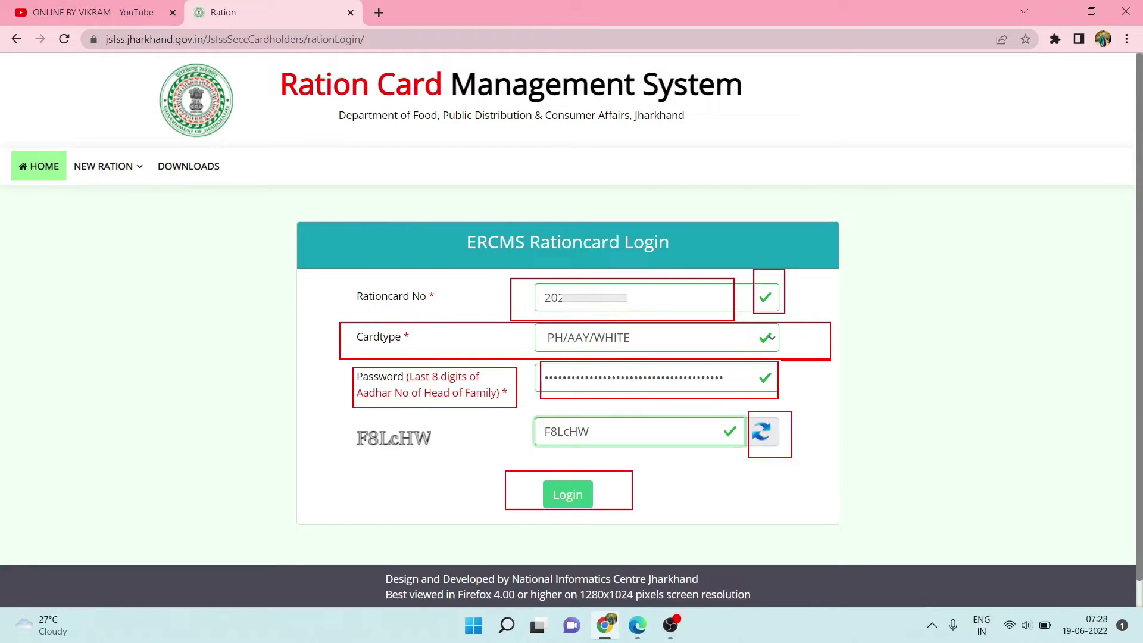
{"action": "key", "text": "Escape"}
{"action": "left_click", "coordinate": [564, 495]}
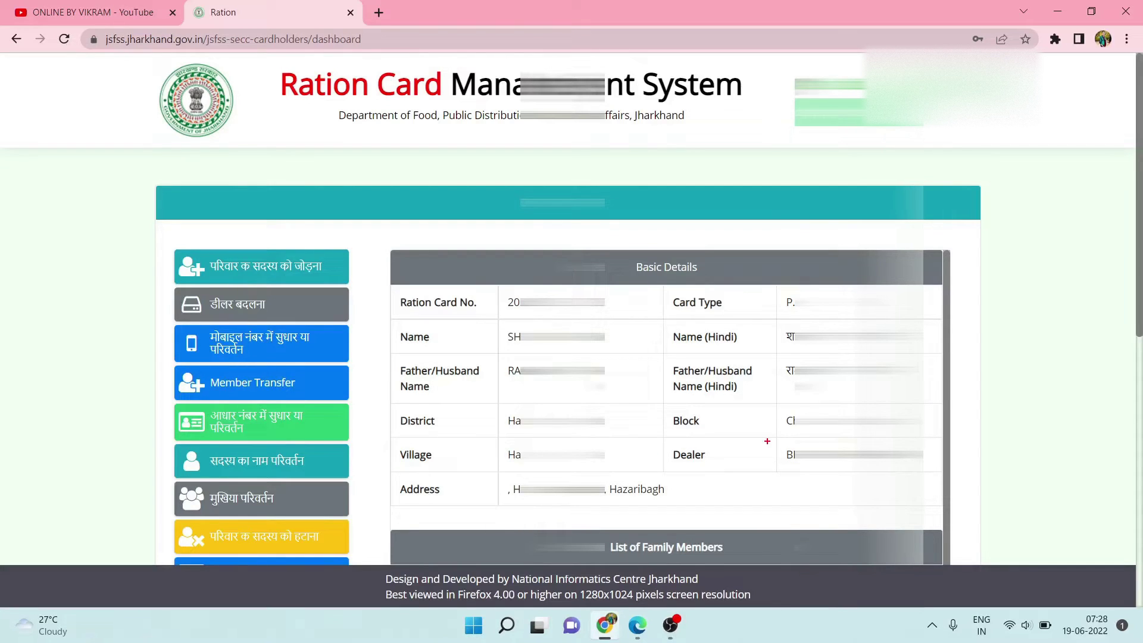
Scroll through the nine listed family members below Basic Details, then back up.
{"action": "scroll", "coordinate": [767, 441], "scroll_direction": "down", "scroll_amount": 4}
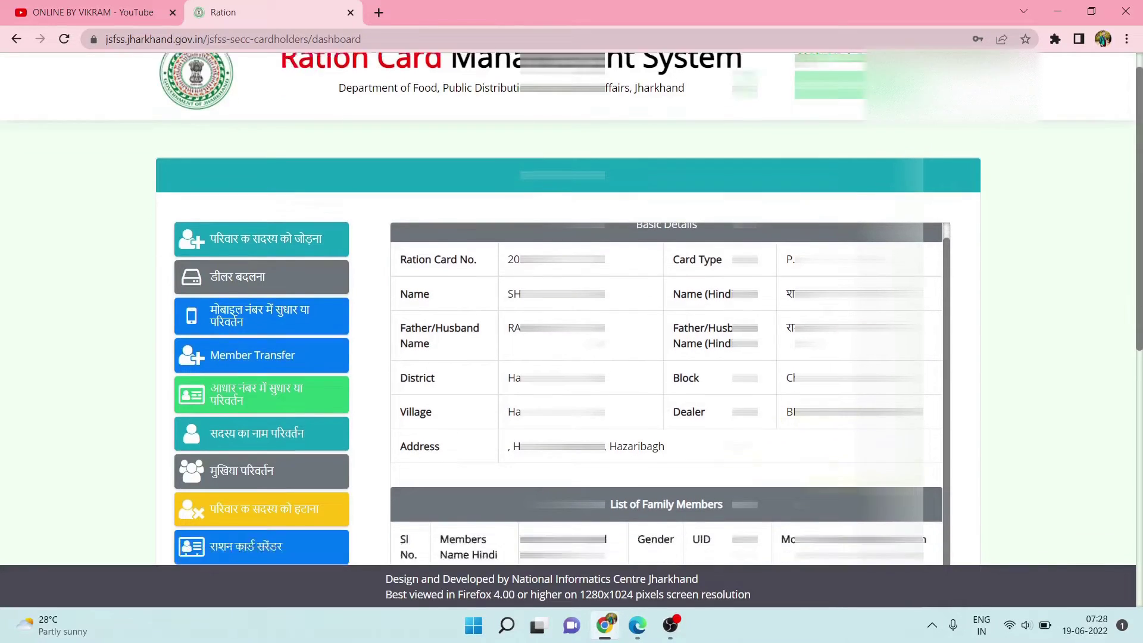
{"action": "scroll", "coordinate": [667, 310], "scroll_direction": "down", "scroll_amount": 4}
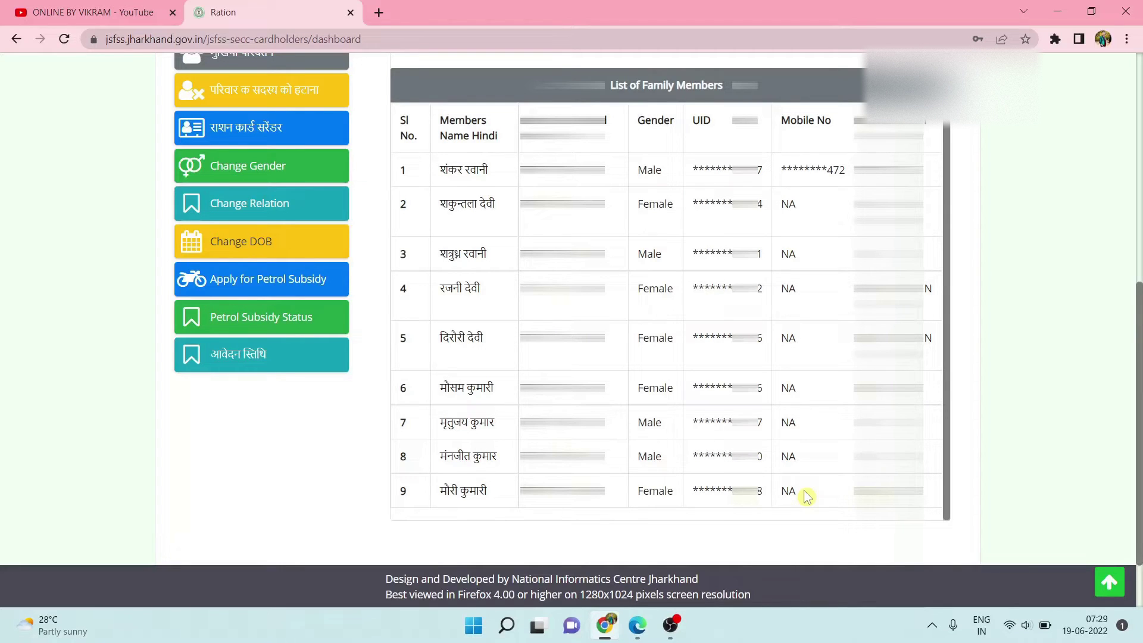
{"action": "scroll", "coordinate": [807, 497], "scroll_direction": "up", "scroll_amount": 1}
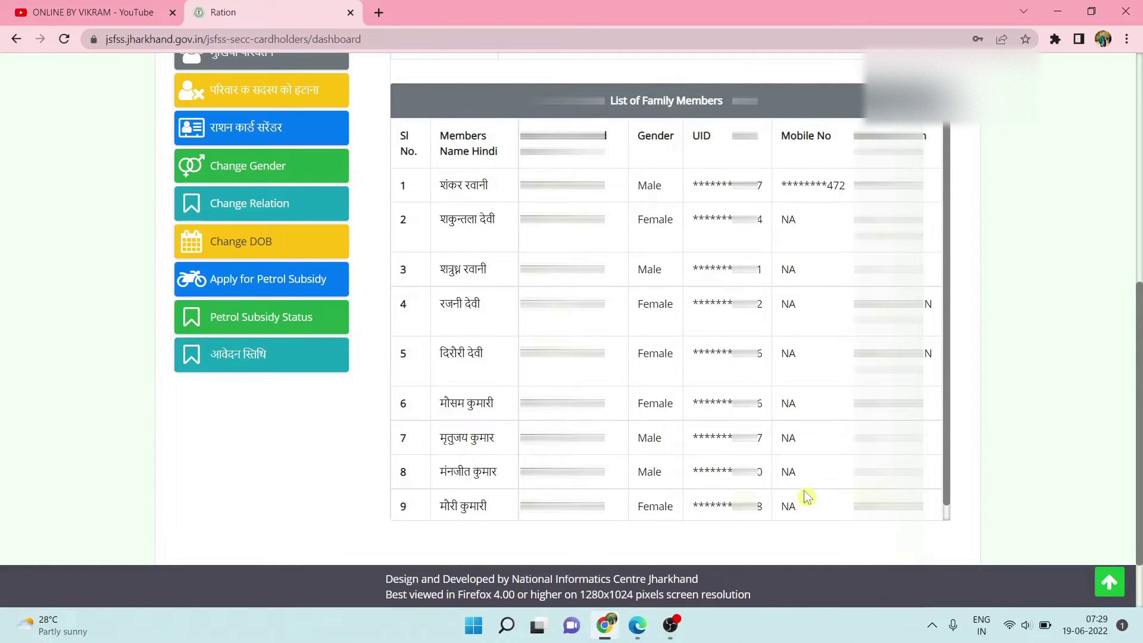
{"action": "scroll", "coordinate": [364, 272], "scroll_direction": "up", "scroll_amount": 5}
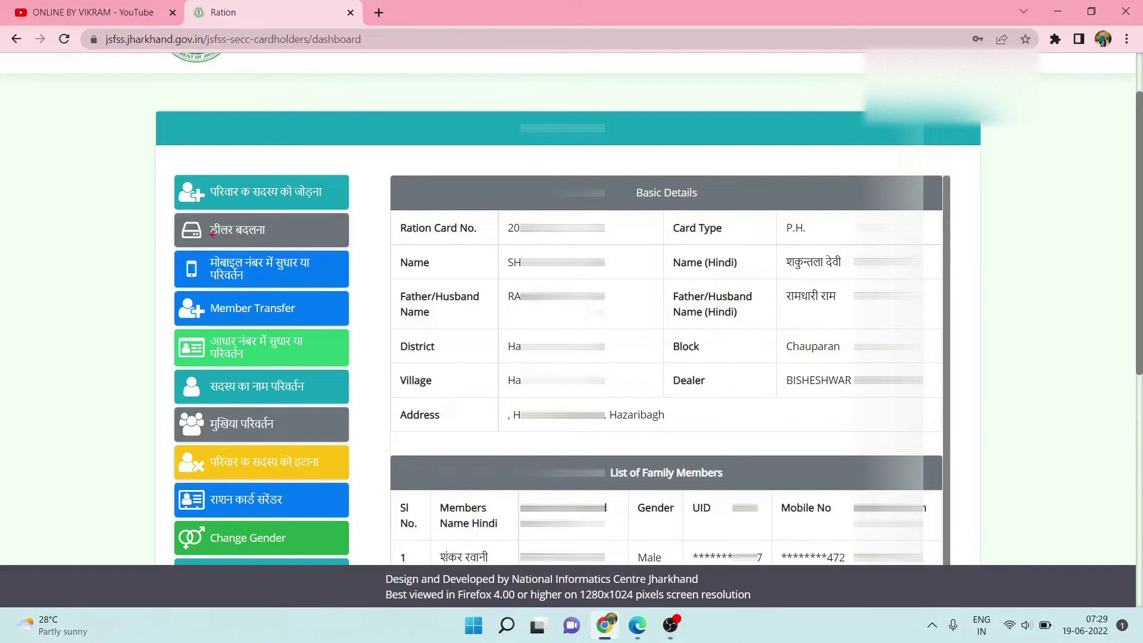
{"action": "mouse_move", "coordinate": [156, 238]}
{"action": "left_mouse_down"}
{"action": "mouse_move", "coordinate": [182, 301]}
{"action": "mouse_move", "coordinate": [377, 293]}
{"action": "left_mouse_up"}
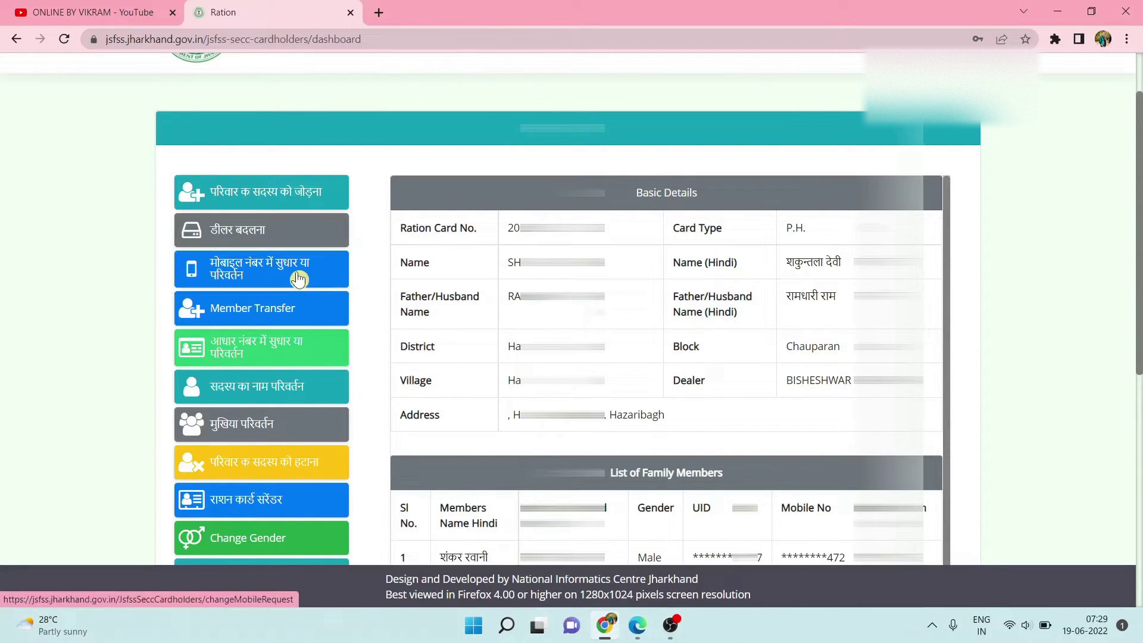
Open the Mobile No. Change request page and scroll to the empty Step 1 member-and-Aadhaar form.
{"action": "left_click", "coordinate": [298, 277]}
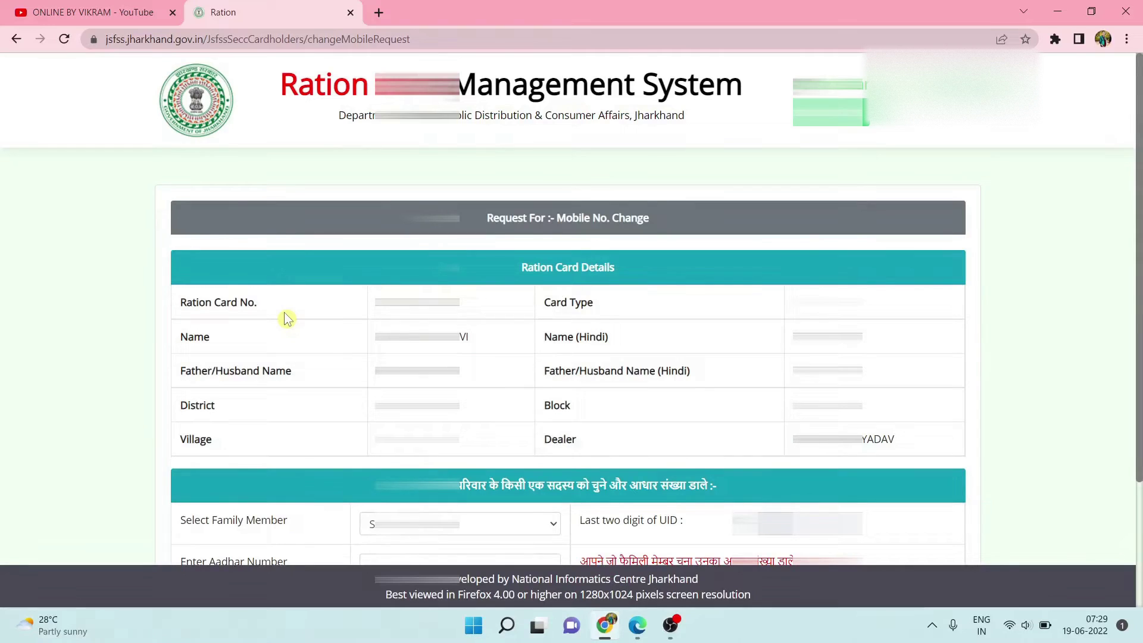
{"action": "mouse_move", "coordinate": [358, 286]}
{"action": "left_mouse_down"}
{"action": "mouse_move", "coordinate": [459, 328]}
{"action": "mouse_move", "coordinate": [495, 452]}
{"action": "left_mouse_up"}
{"action": "left_click_drag", "start_coordinate": [741, 268], "coordinate": [900, 461]}
{"action": "scroll", "coordinate": [894, 422], "scroll_direction": "down", "scroll_amount": 3}
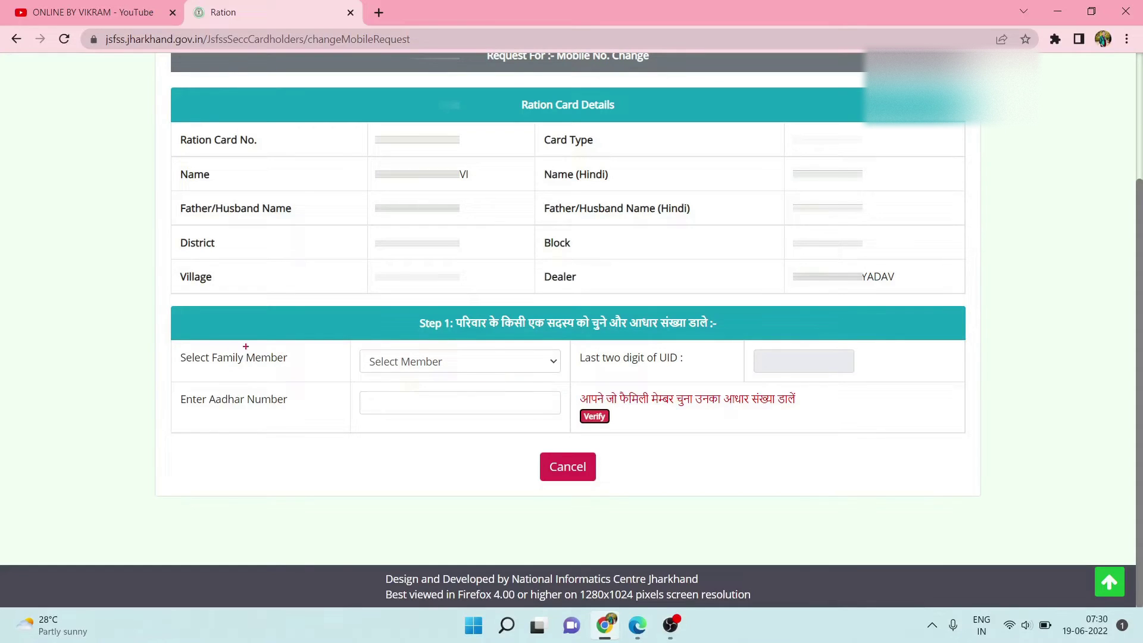
{"action": "left_click_drag", "start_coordinate": [180, 344], "coordinate": [340, 383]}
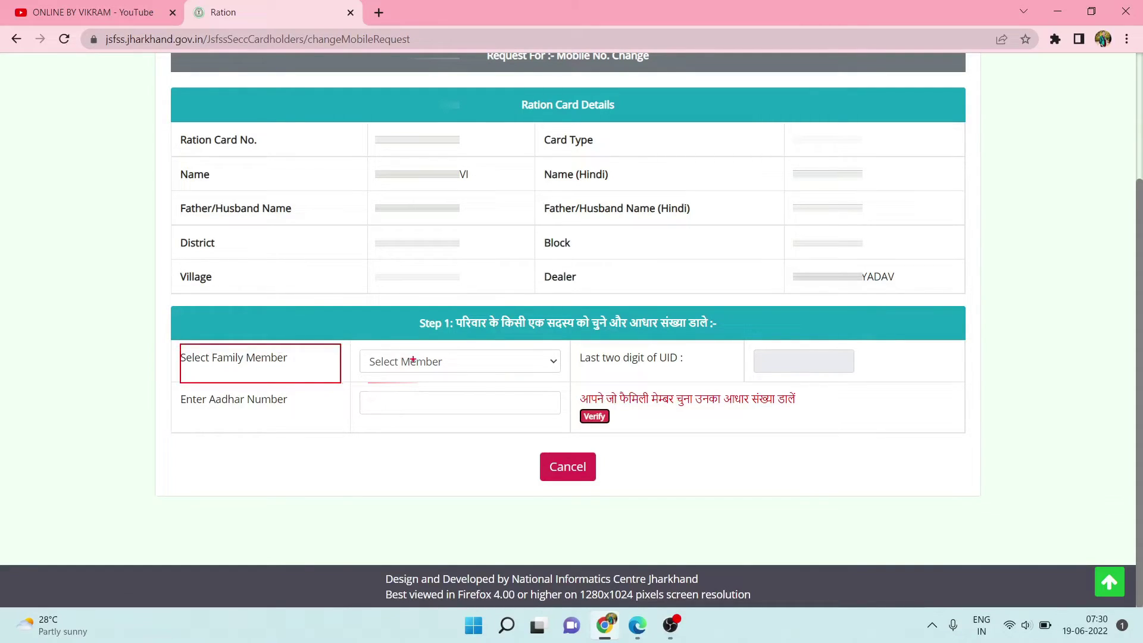
{"action": "mouse_move", "coordinate": [350, 342]}
{"action": "left_mouse_down"}
{"action": "mouse_move", "coordinate": [387, 370]}
{"action": "mouse_move", "coordinate": [567, 376]}
{"action": "left_mouse_up"}
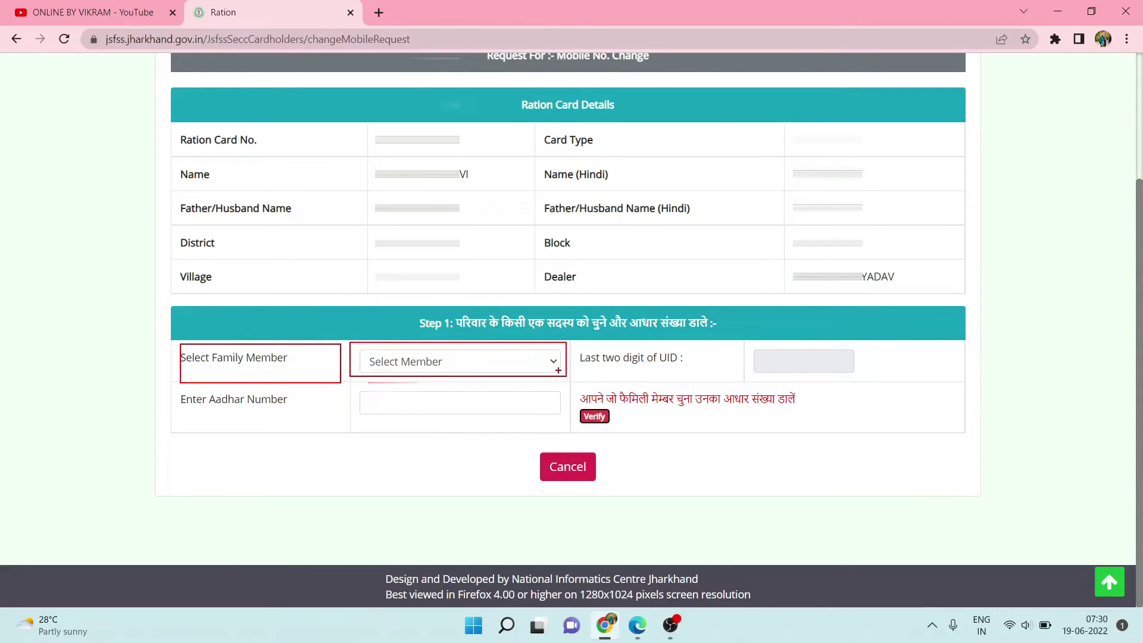
Choose the family member to verify from Select Family Member.
{"action": "left_click", "coordinate": [541, 361]}
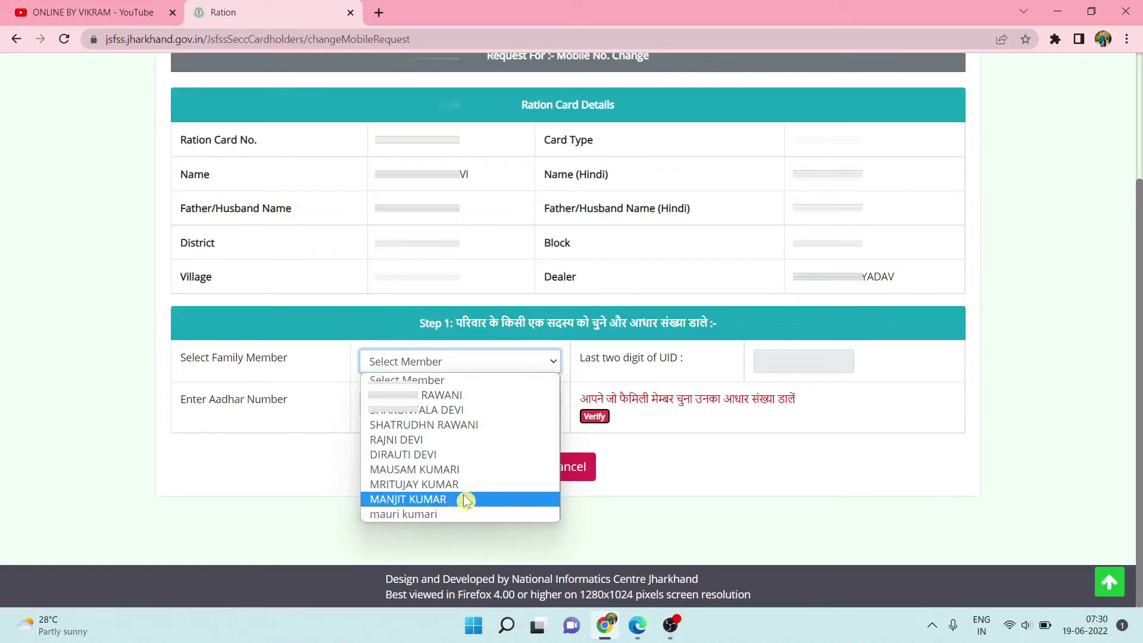
{"action": "left_click", "coordinate": [469, 475]}
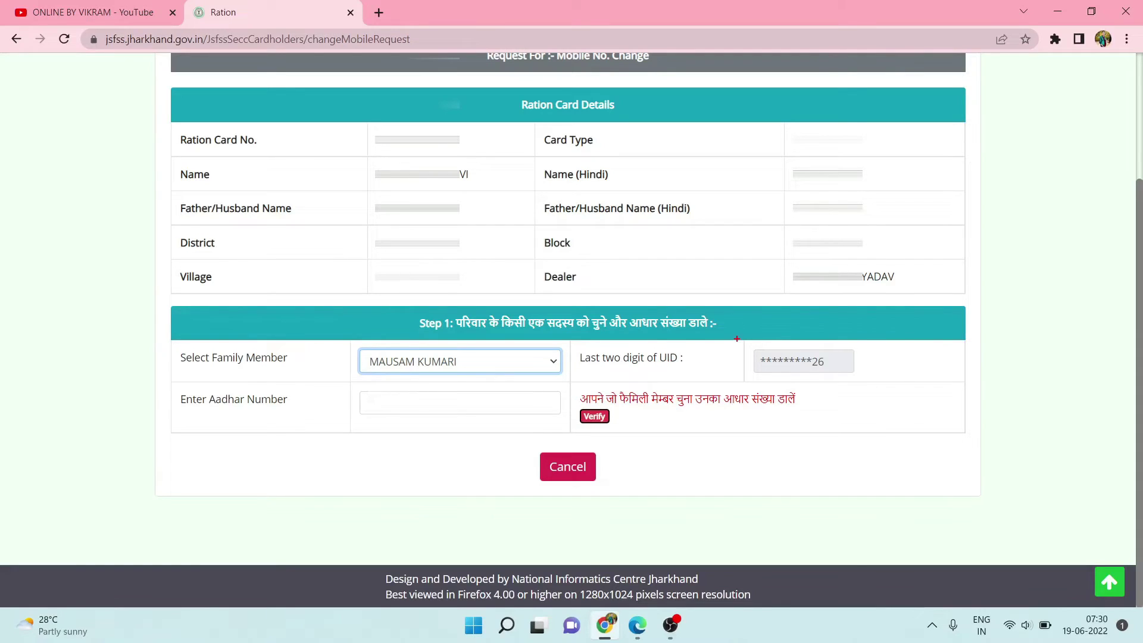
{"action": "mouse_move", "coordinate": [736, 338]}
{"action": "left_mouse_down"}
{"action": "mouse_move", "coordinate": [852, 374]}
{"action": "mouse_move", "coordinate": [902, 373]}
{"action": "left_mouse_up"}
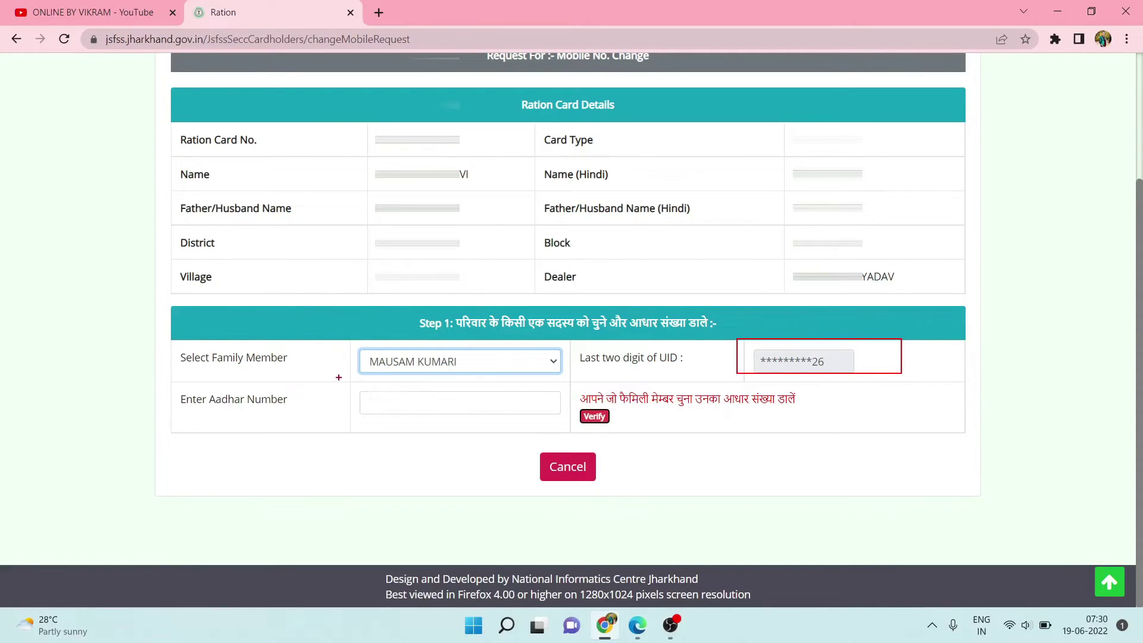
{"action": "mouse_move", "coordinate": [339, 377]}
{"action": "left_mouse_down"}
{"action": "mouse_move", "coordinate": [436, 425]}
{"action": "mouse_move", "coordinate": [537, 426]}
{"action": "left_mouse_up"}
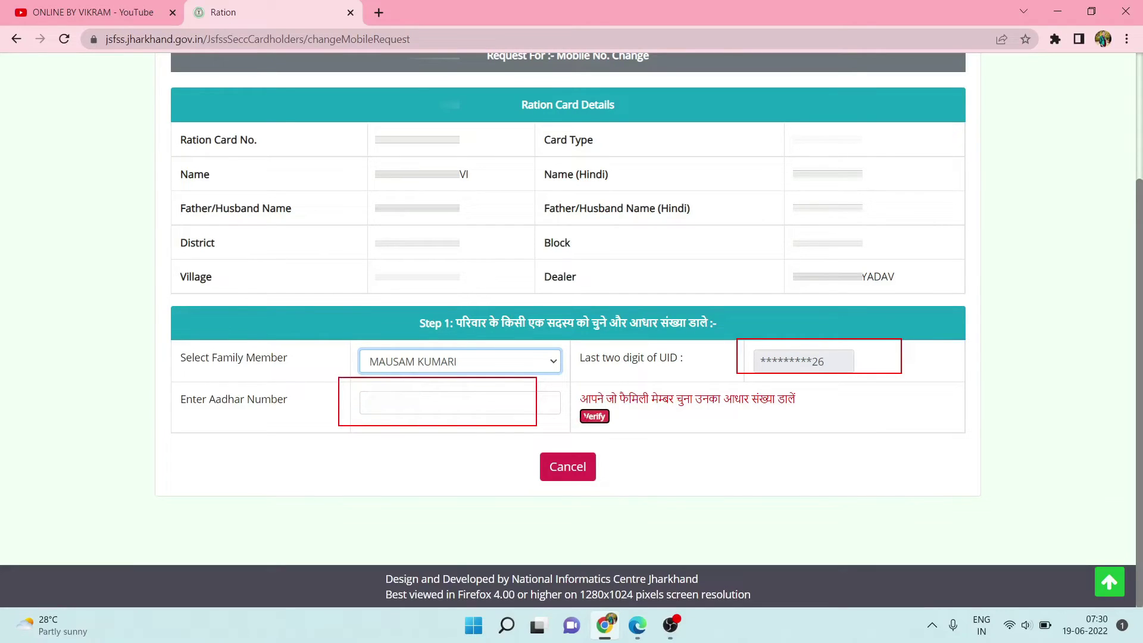
{"action": "key", "text": "Escape"}
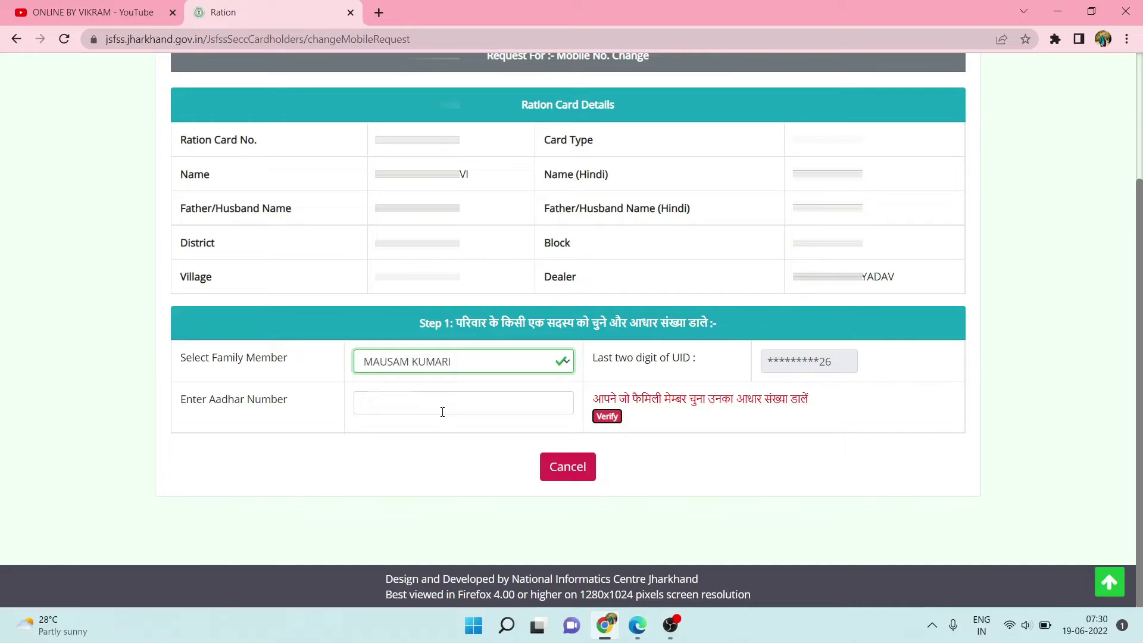
Enter the member's Aadhaar number and verify it, revealing the Step 2 section.
{"action": "left_click", "coordinate": [443, 412]}
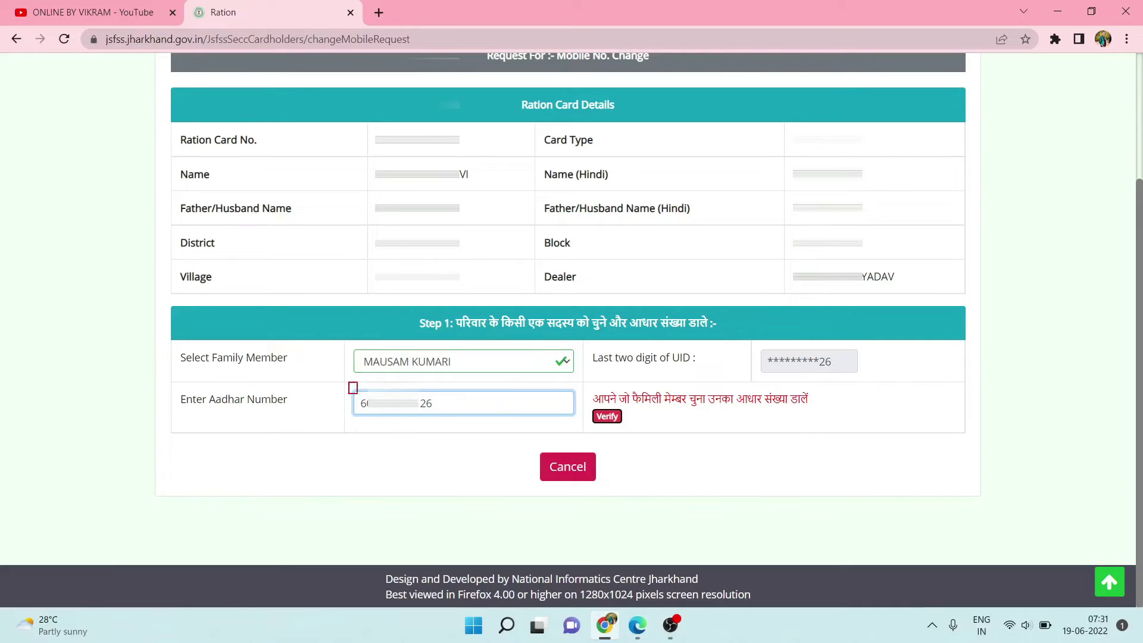
{"action": "left_click_drag", "start_coordinate": [348, 382], "coordinate": [500, 457]}
{"action": "mouse_move", "coordinate": [441, 382]}
{"action": "left_mouse_down"}
{"action": "mouse_move", "coordinate": [374, 425]}
{"action": "mouse_move", "coordinate": [407, 426]}
{"action": "left_mouse_up"}
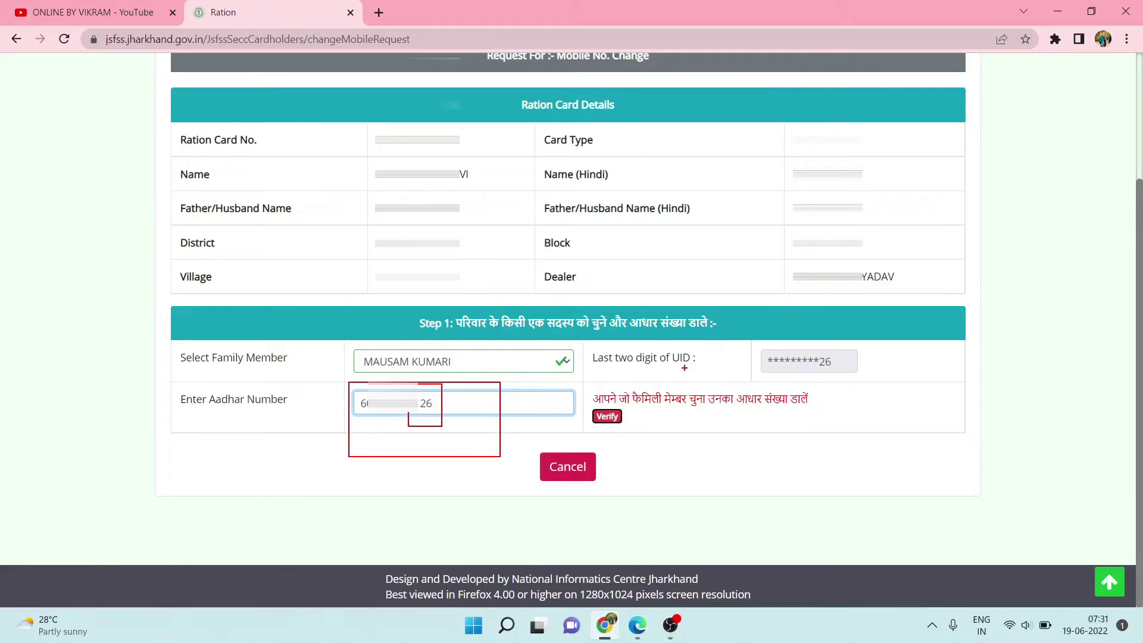
{"action": "left_click_drag", "start_coordinate": [807, 344], "coordinate": [846, 375]}
{"action": "key", "text": "Escape"}
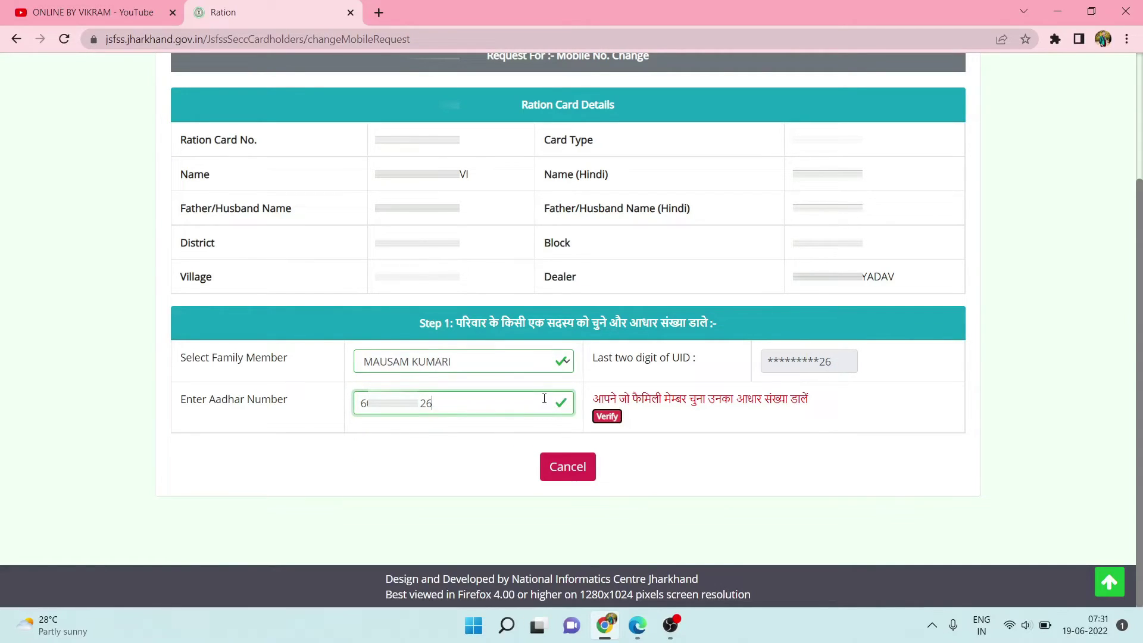
{"action": "left_click", "coordinate": [608, 418]}
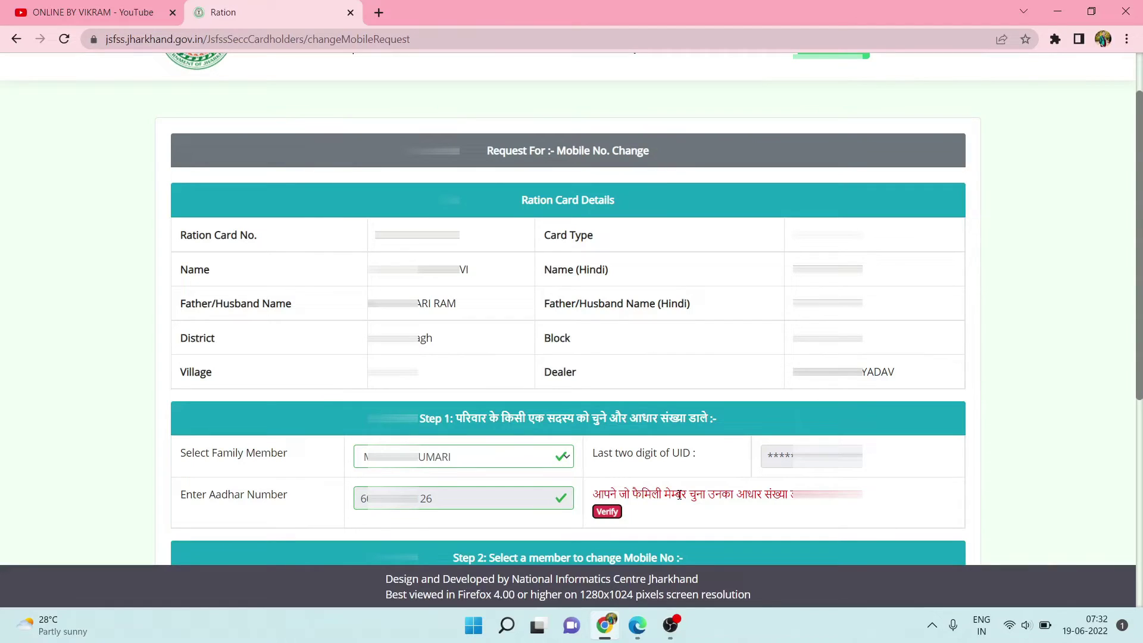
Scroll to the blank Step 2 fields: Select Member, Mobile No, Get OTP, OTP and Upload Self Declaration.
{"action": "scroll", "coordinate": [679, 500], "scroll_direction": "down", "scroll_amount": 2}
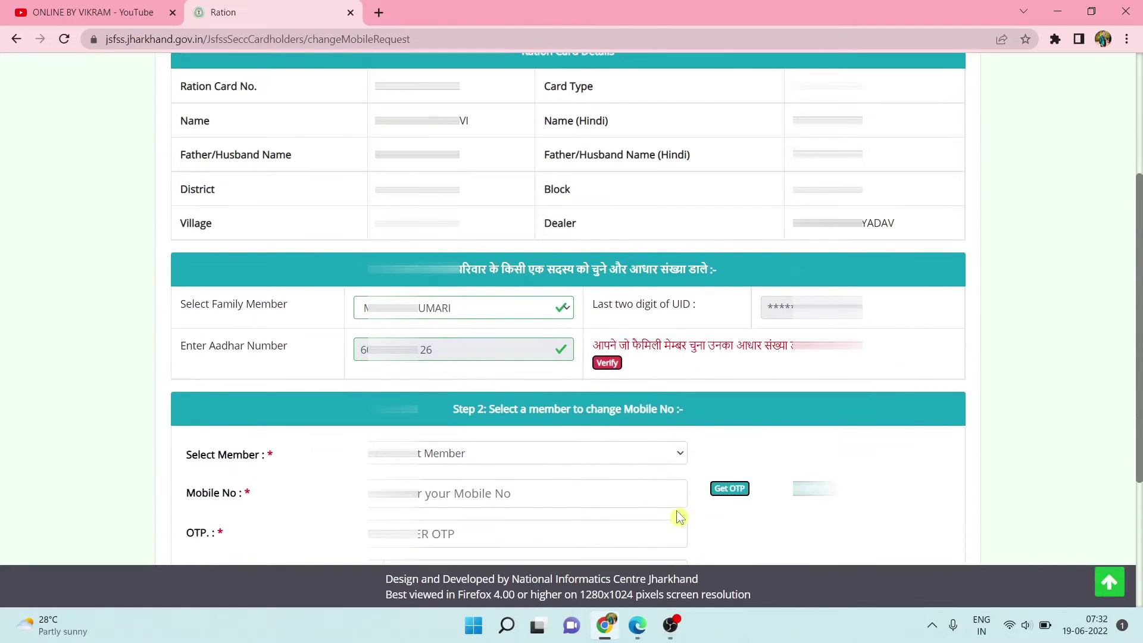
{"action": "scroll", "coordinate": [679, 517], "scroll_direction": "down", "scroll_amount": 2}
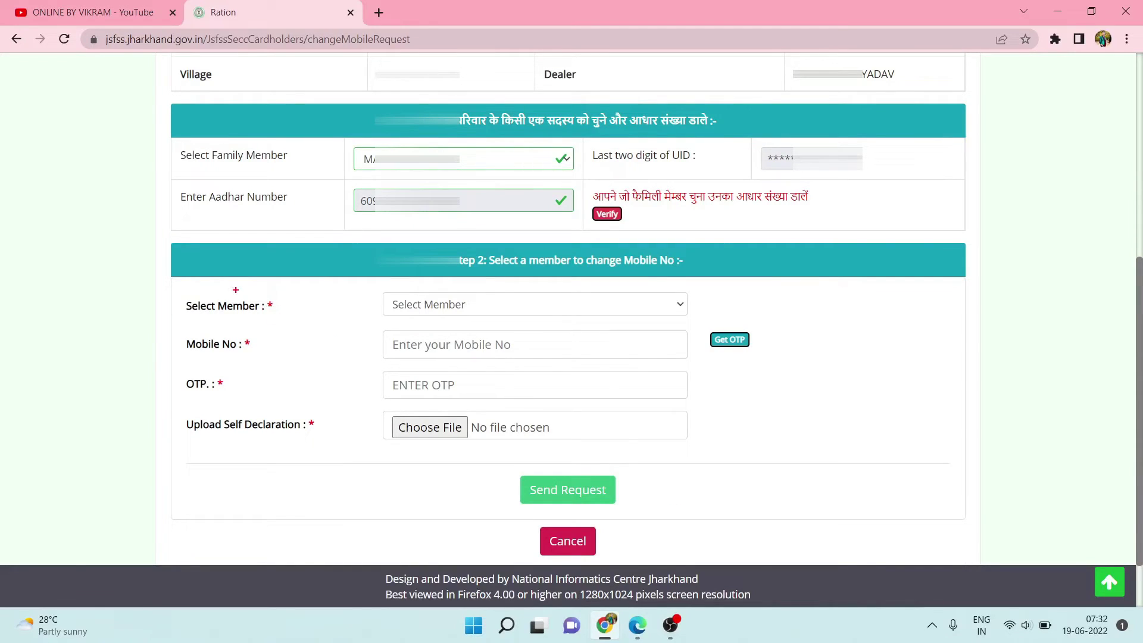
{"action": "left_click_drag", "start_coordinate": [189, 280], "coordinate": [254, 336]}
{"action": "mouse_move", "coordinate": [368, 273]}
{"action": "left_mouse_down"}
{"action": "mouse_move", "coordinate": [448, 305]}
{"action": "mouse_move", "coordinate": [662, 328]}
{"action": "left_mouse_up"}
{"action": "mouse_move", "coordinate": [319, 109]}
{"action": "left_mouse_down"}
{"action": "mouse_move", "coordinate": [365, 166]}
{"action": "mouse_move", "coordinate": [535, 177]}
{"action": "left_mouse_up"}
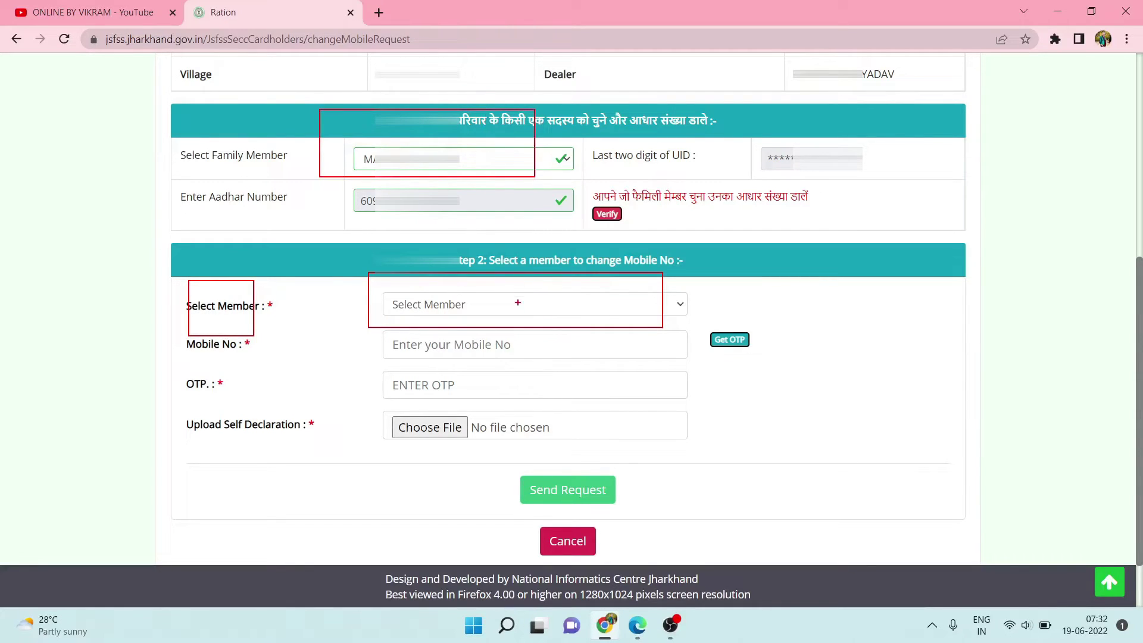
{"action": "left_click_drag", "start_coordinate": [183, 334], "coordinate": [249, 359]}
{"action": "mouse_move", "coordinate": [374, 329]}
{"action": "left_mouse_down"}
{"action": "mouse_move", "coordinate": [484, 362]}
{"action": "mouse_move", "coordinate": [620, 361]}
{"action": "left_mouse_up"}
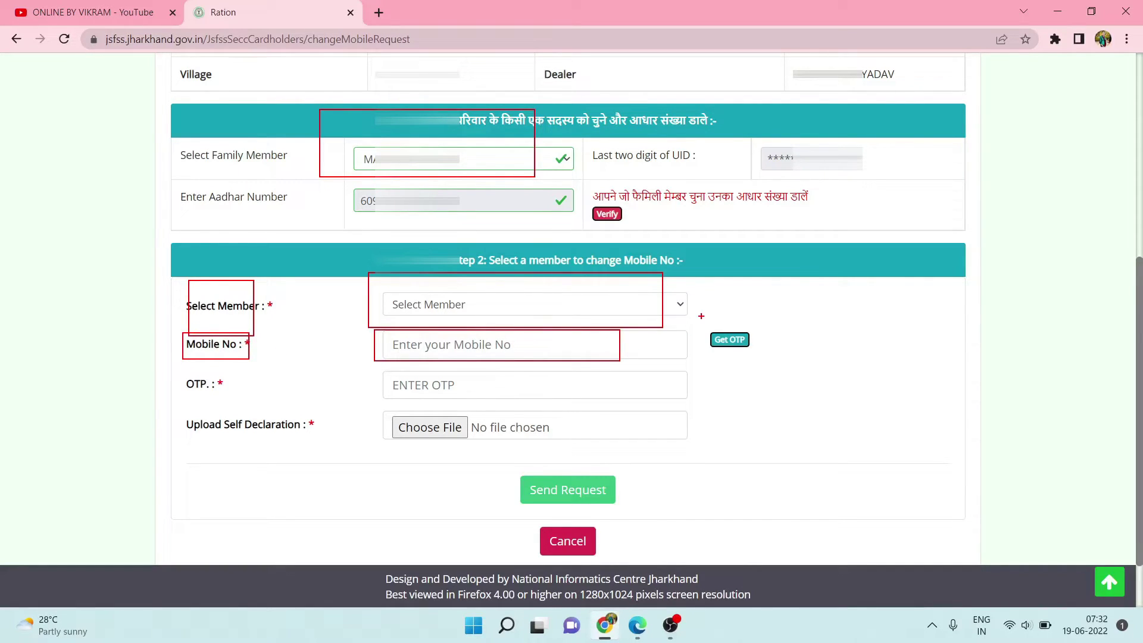
{"action": "mouse_move", "coordinate": [701, 316]}
{"action": "left_mouse_down"}
{"action": "mouse_move", "coordinate": [743, 361]}
{"action": "mouse_move", "coordinate": [771, 362]}
{"action": "left_mouse_up"}
{"action": "mouse_move", "coordinate": [387, 368]}
{"action": "left_mouse_down"}
{"action": "mouse_move", "coordinate": [415, 396]}
{"action": "mouse_move", "coordinate": [494, 413]}
{"action": "left_mouse_up"}
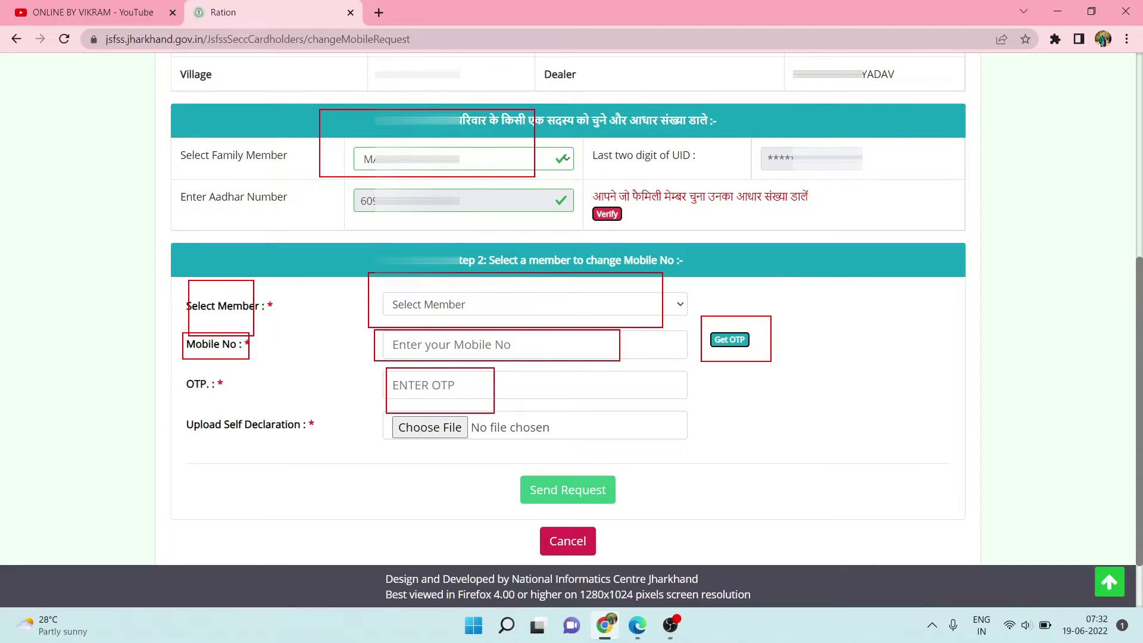
{"action": "mouse_move", "coordinate": [382, 412]}
{"action": "left_mouse_down"}
{"action": "mouse_move", "coordinate": [437, 441]}
{"action": "mouse_move", "coordinate": [485, 447]}
{"action": "left_mouse_up"}
{"action": "key", "text": "Escape"}
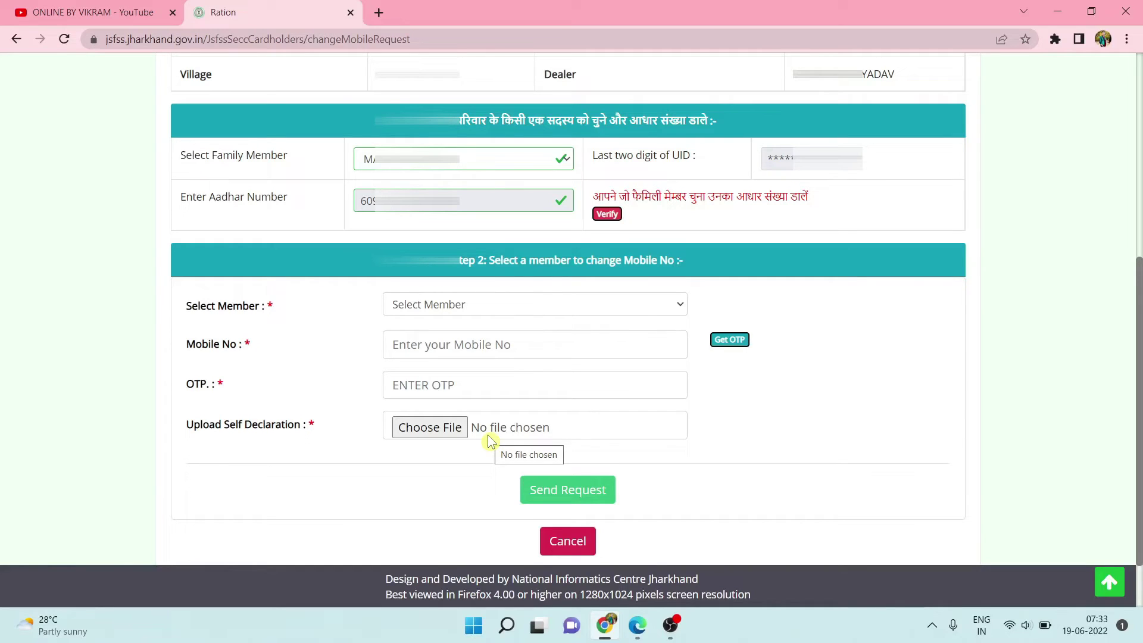
Open self_declaration_mobile_change.pdf in Edge and look over its upper form blanks.
{"action": "left_click", "coordinate": [637, 626]}
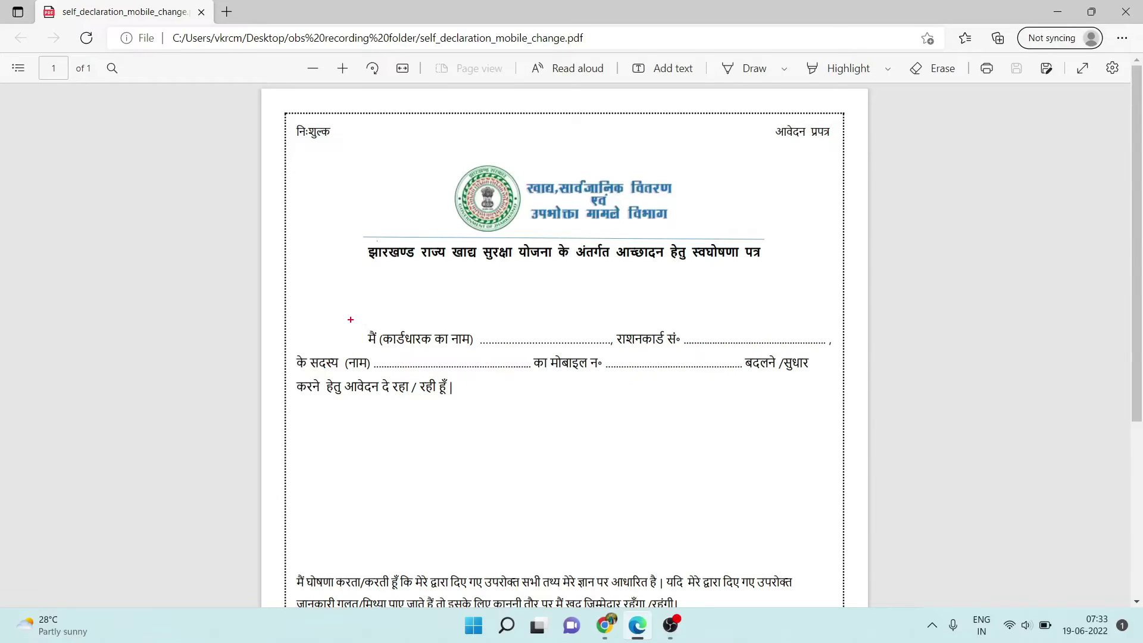
{"action": "left_click_drag", "start_coordinate": [351, 320], "coordinate": [489, 360]}
{"action": "mouse_move", "coordinate": [492, 305]}
{"action": "left_mouse_down"}
{"action": "mouse_move", "coordinate": [495, 327]}
{"action": "mouse_move", "coordinate": [536, 350]}
{"action": "mouse_move", "coordinate": [613, 350]}
{"action": "mouse_move", "coordinate": [602, 352]}
{"action": "left_mouse_up"}
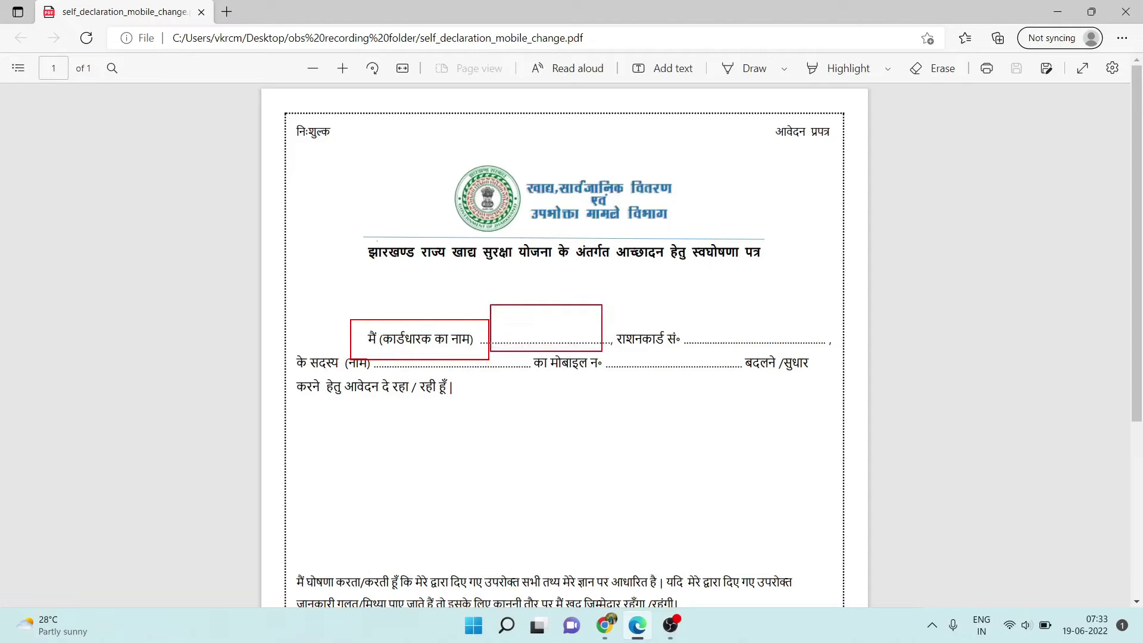
{"action": "mouse_move", "coordinate": [678, 312]}
{"action": "left_mouse_down"}
{"action": "mouse_move", "coordinate": [694, 337]}
{"action": "mouse_move", "coordinate": [740, 352]}
{"action": "mouse_move", "coordinate": [828, 349]}
{"action": "left_mouse_up"}
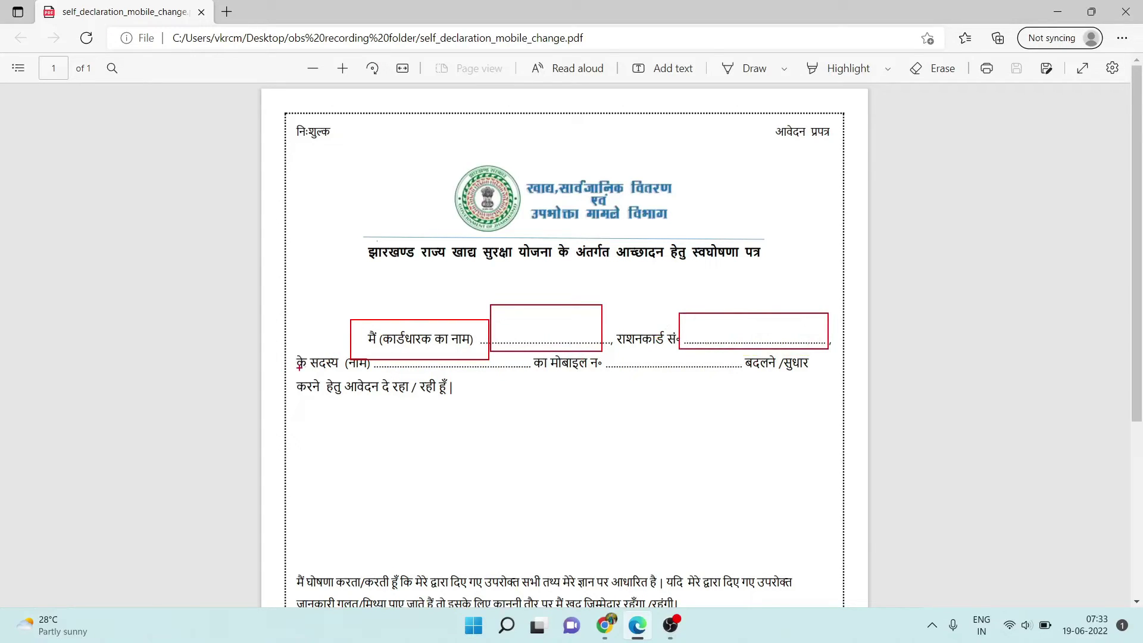
{"action": "mouse_move", "coordinate": [372, 353]}
{"action": "left_mouse_down"}
{"action": "mouse_move", "coordinate": [450, 382]}
{"action": "mouse_move", "coordinate": [527, 376]}
{"action": "left_mouse_up"}
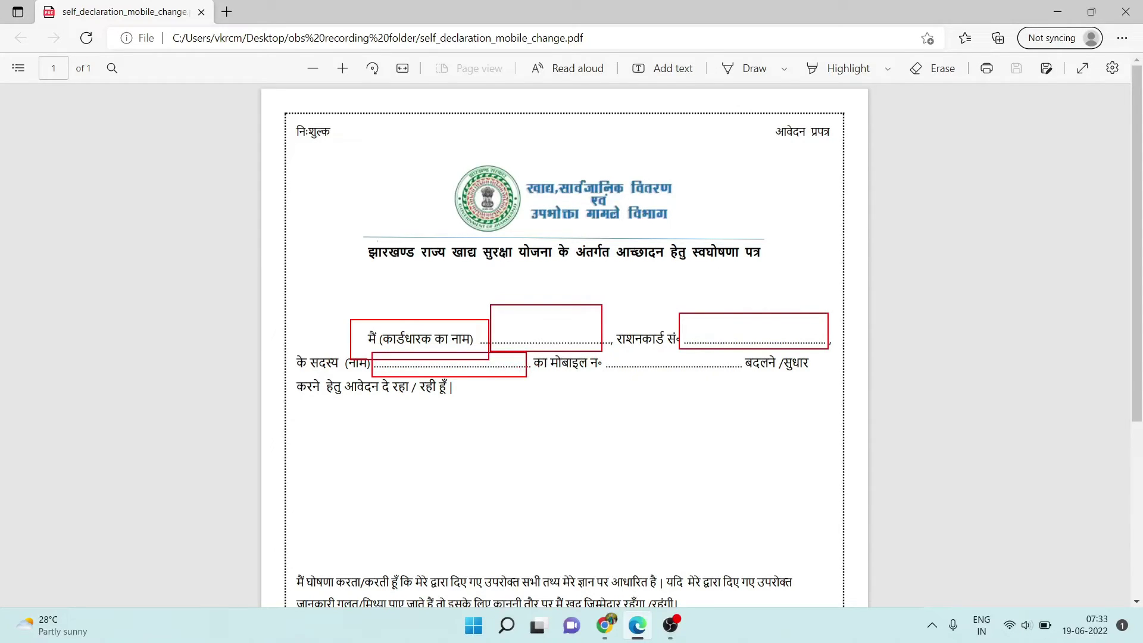
{"action": "left_click_drag", "start_coordinate": [605, 356], "coordinate": [730, 378]}
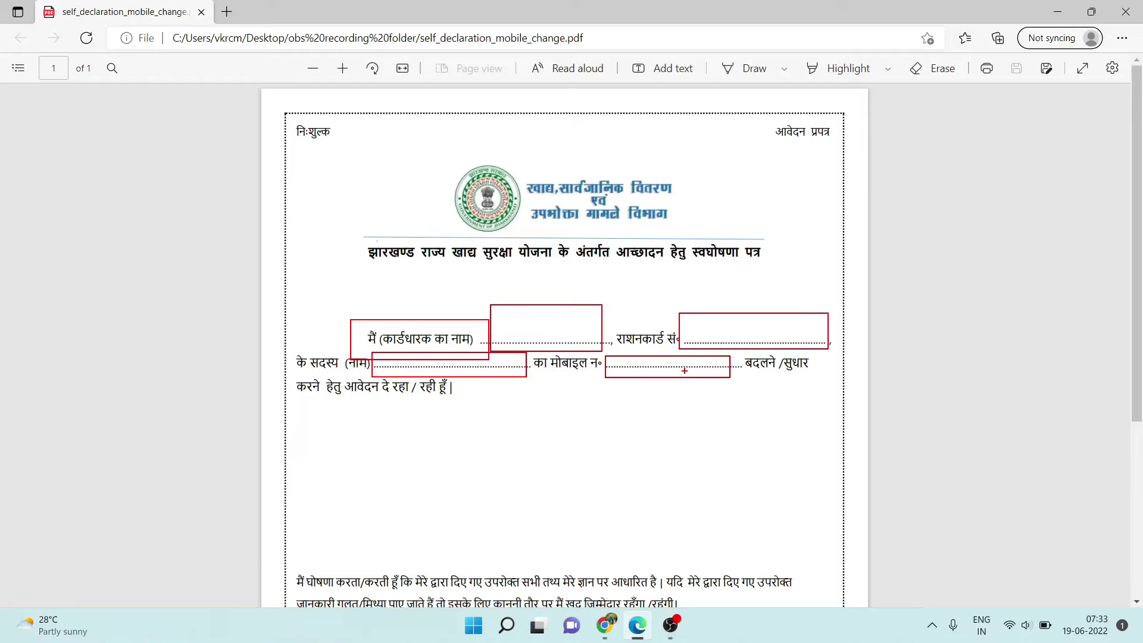
{"action": "key", "text": "Escape"}
Review the form's lower place, date and signature blanks, then return to the ERCMS Step 2 page.
{"action": "scroll", "coordinate": [680, 384], "scroll_direction": "down", "scroll_amount": 5}
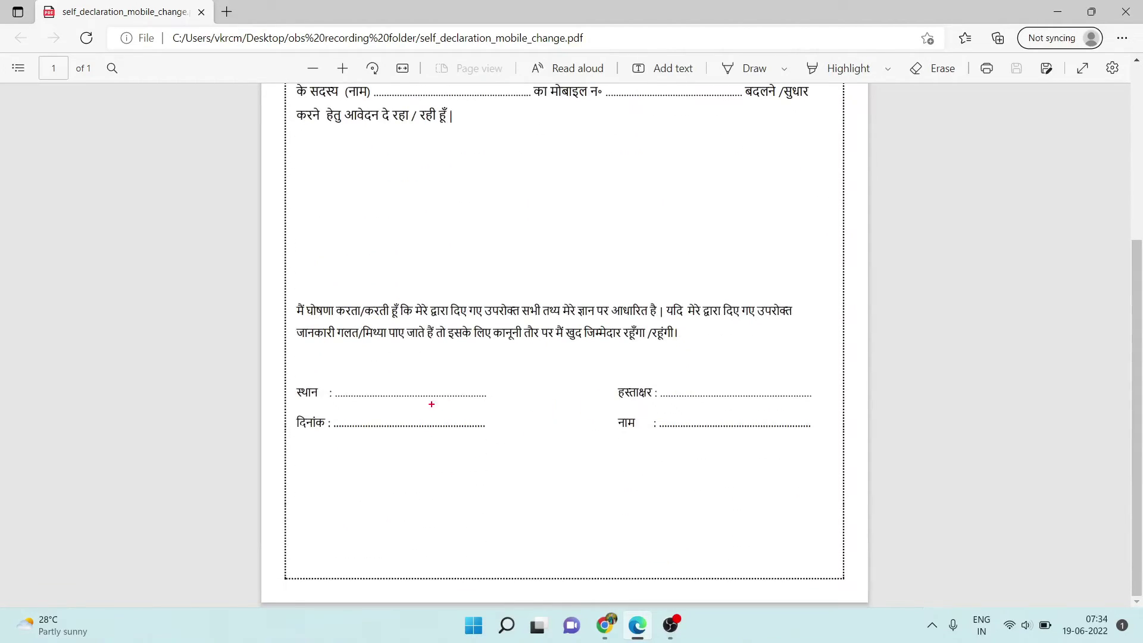
{"action": "mouse_move", "coordinate": [332, 376]}
{"action": "left_mouse_down"}
{"action": "mouse_move", "coordinate": [452, 407]}
{"action": "mouse_move", "coordinate": [488, 398]}
{"action": "left_mouse_up"}
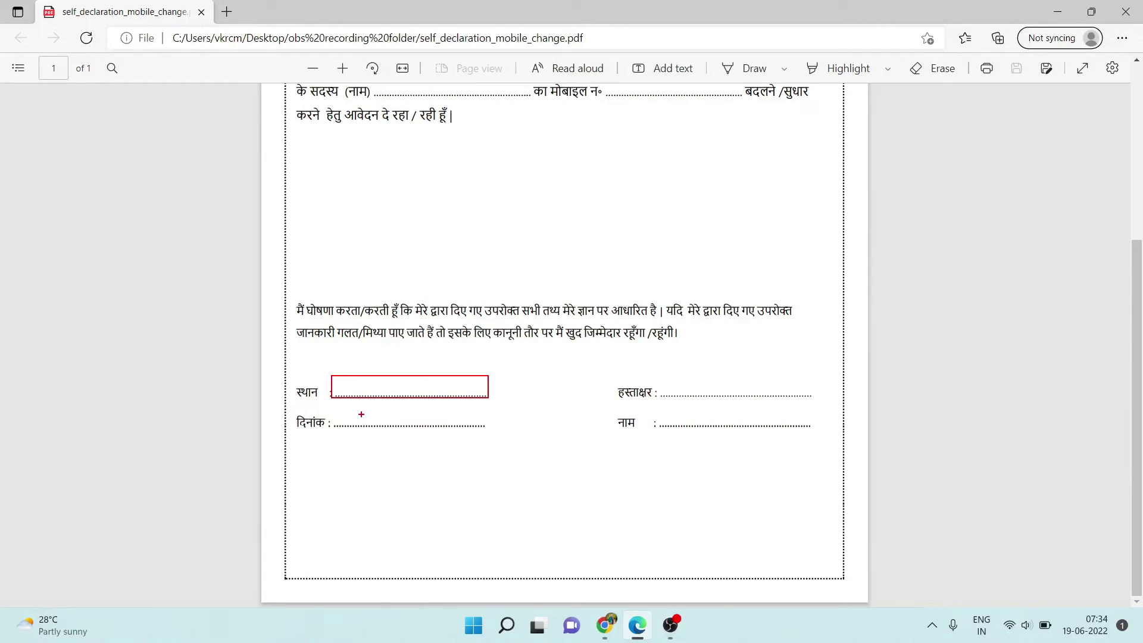
{"action": "mouse_move", "coordinate": [335, 413]}
{"action": "left_mouse_down"}
{"action": "mouse_move", "coordinate": [360, 427]}
{"action": "mouse_move", "coordinate": [468, 430]}
{"action": "left_mouse_up"}
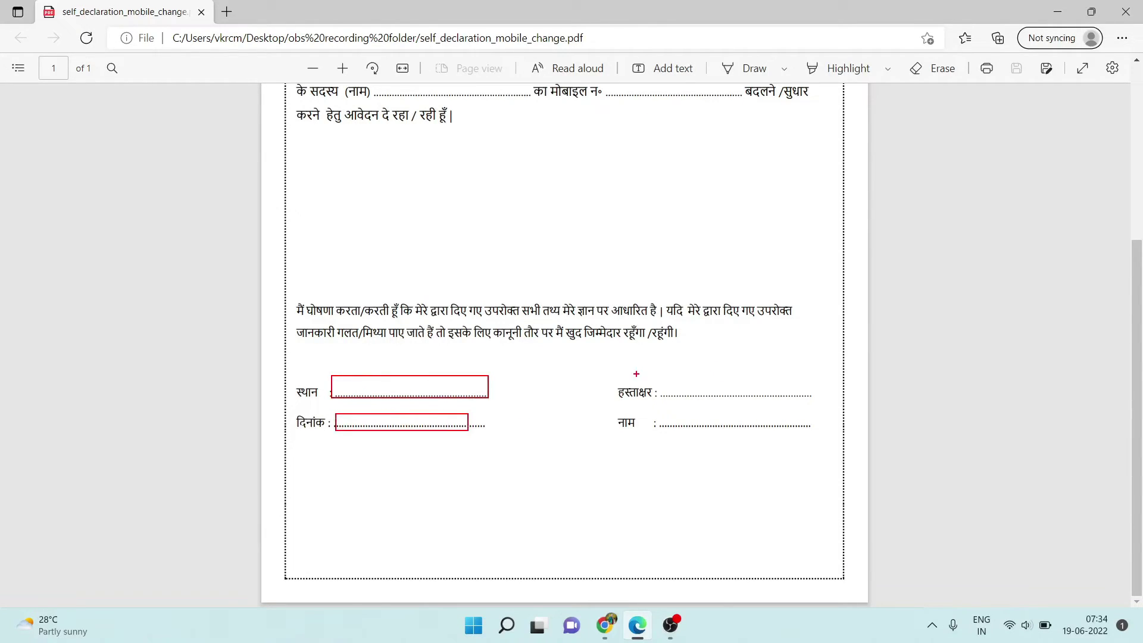
{"action": "left_click_drag", "start_coordinate": [653, 377], "coordinate": [798, 405]}
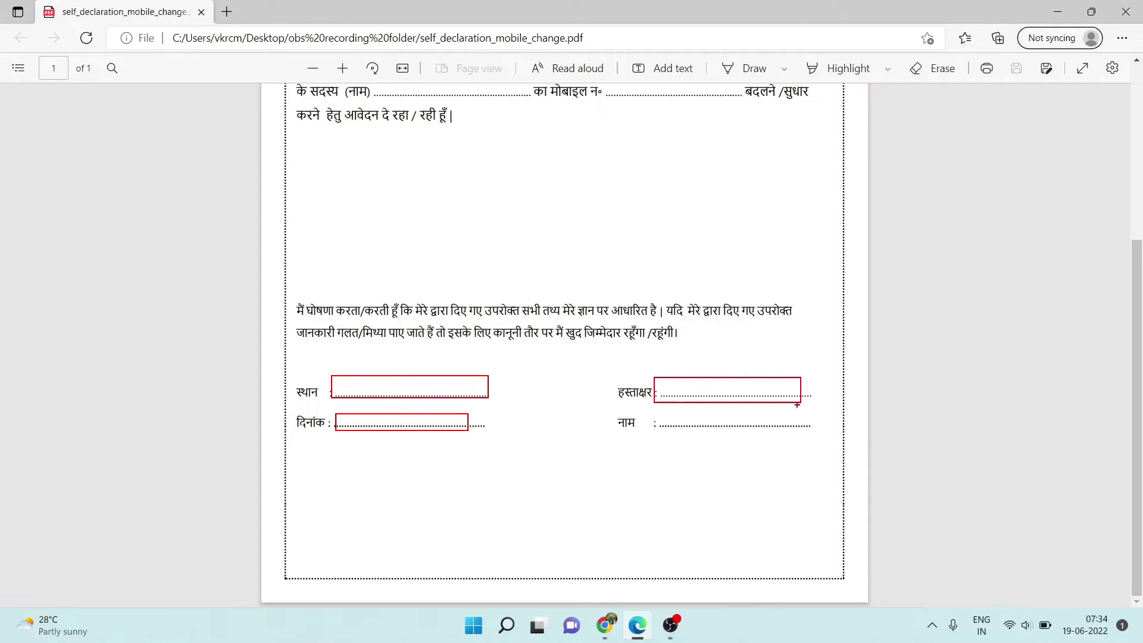
{"action": "left_click_drag", "start_coordinate": [663, 412], "coordinate": [794, 440]}
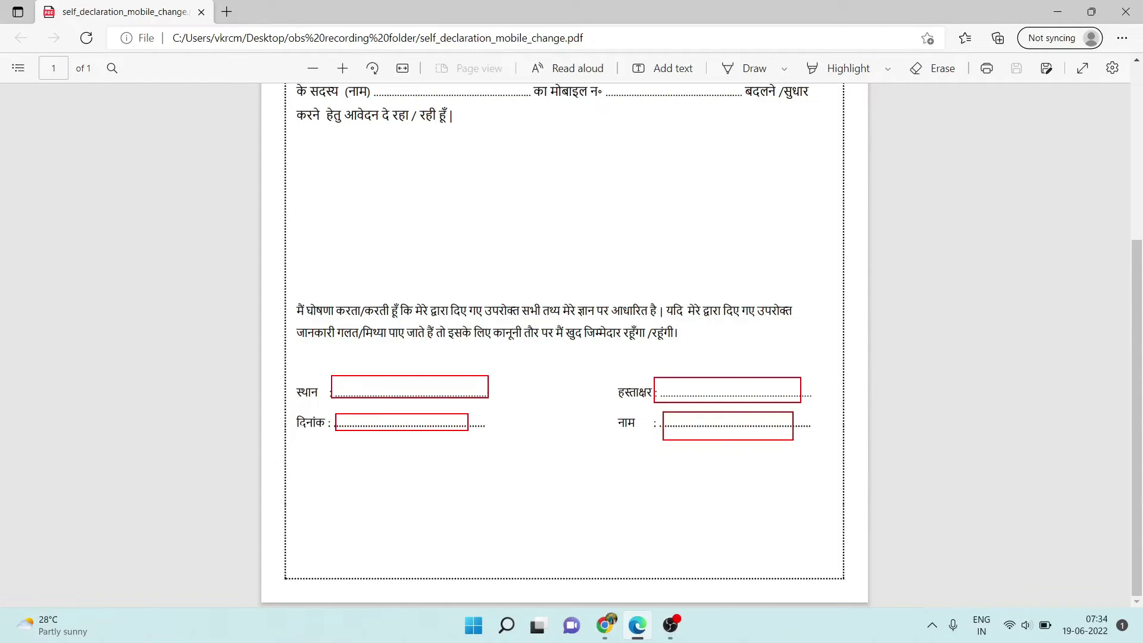
{"action": "key", "text": "Escape"}
{"action": "scroll", "coordinate": [730, 404], "scroll_direction": "up", "scroll_amount": 3}
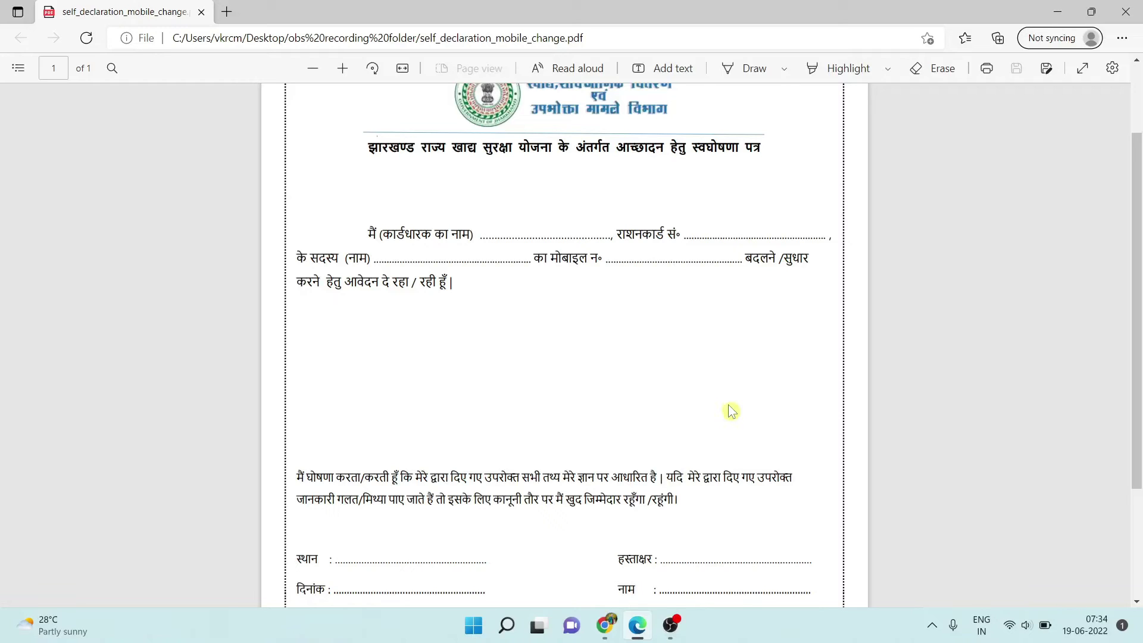
{"action": "left_click", "coordinate": [605, 625]}
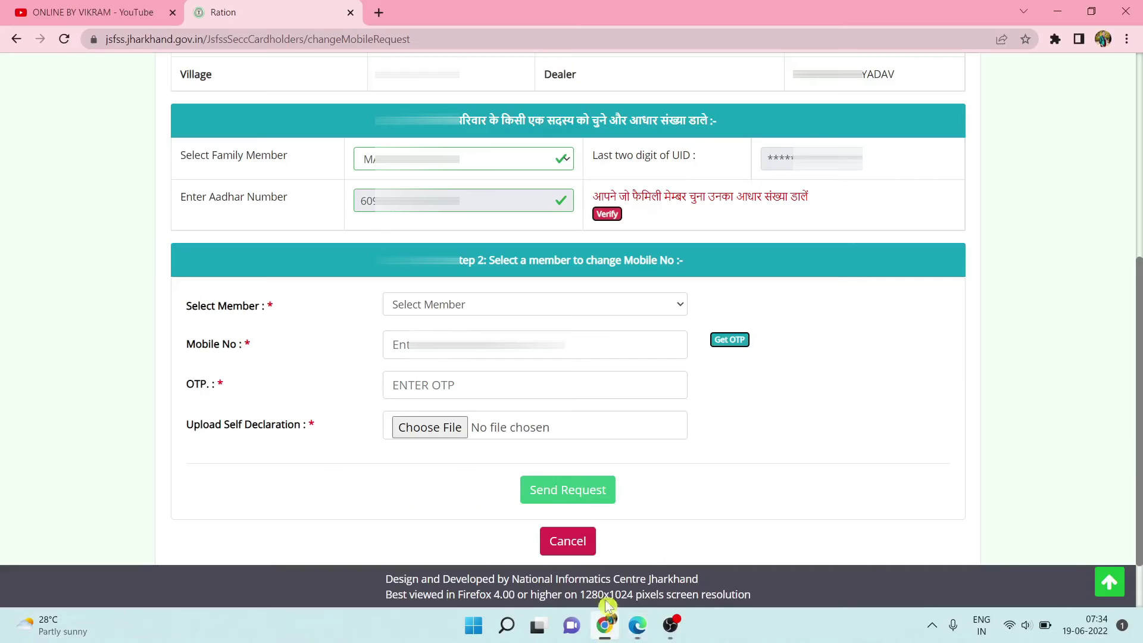
Select the member, enter the new mobile number in Mobile No, and request an OTP.
{"action": "left_click", "coordinate": [535, 299]}
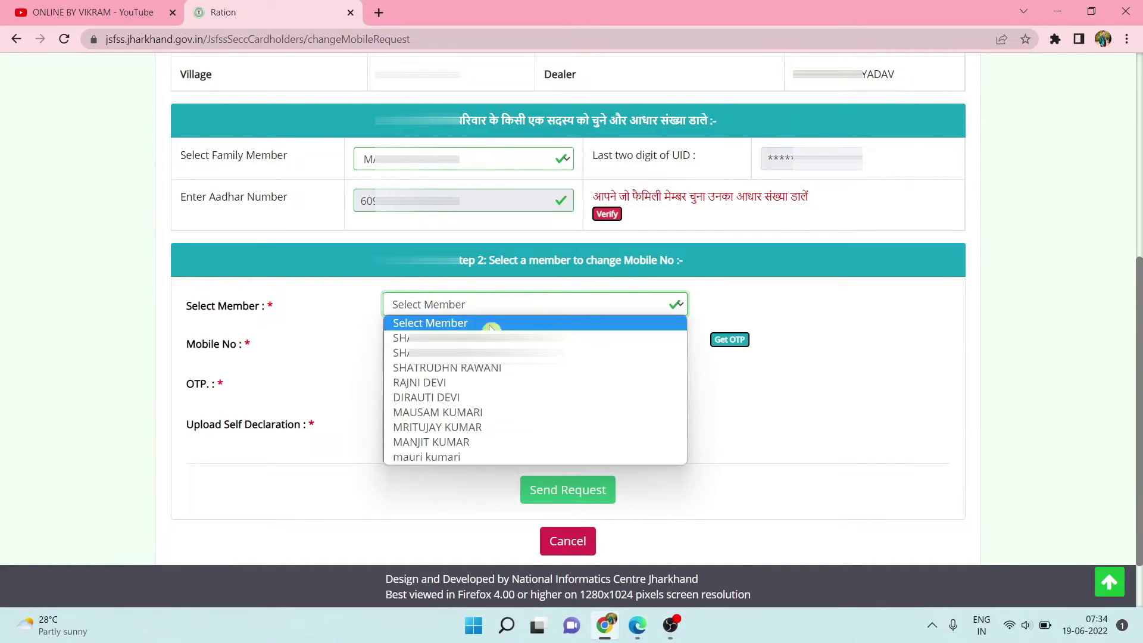
{"action": "left_click", "coordinate": [447, 416]}
{"action": "left_click", "coordinate": [393, 345]}
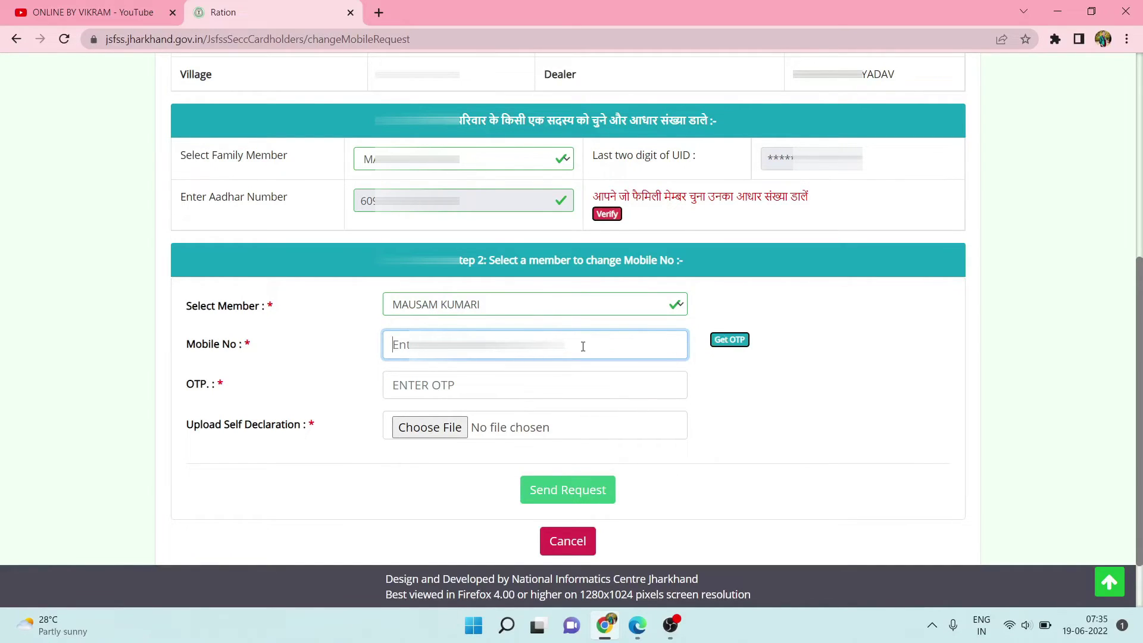
{"action": "type", "text": "764"}
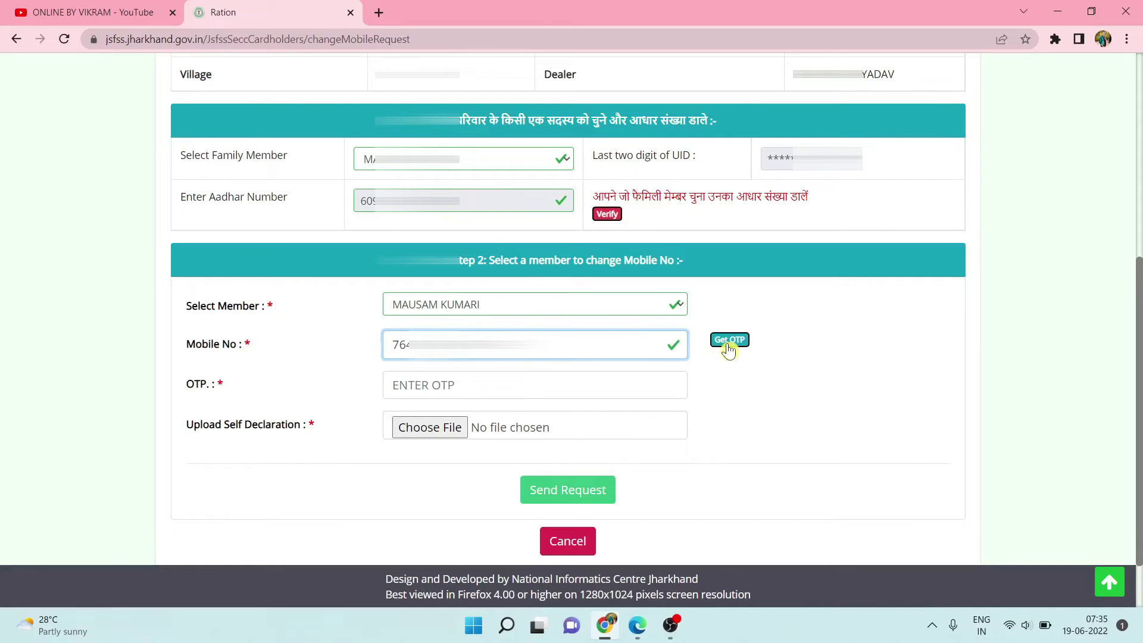
{"action": "left_click", "coordinate": [729, 349]}
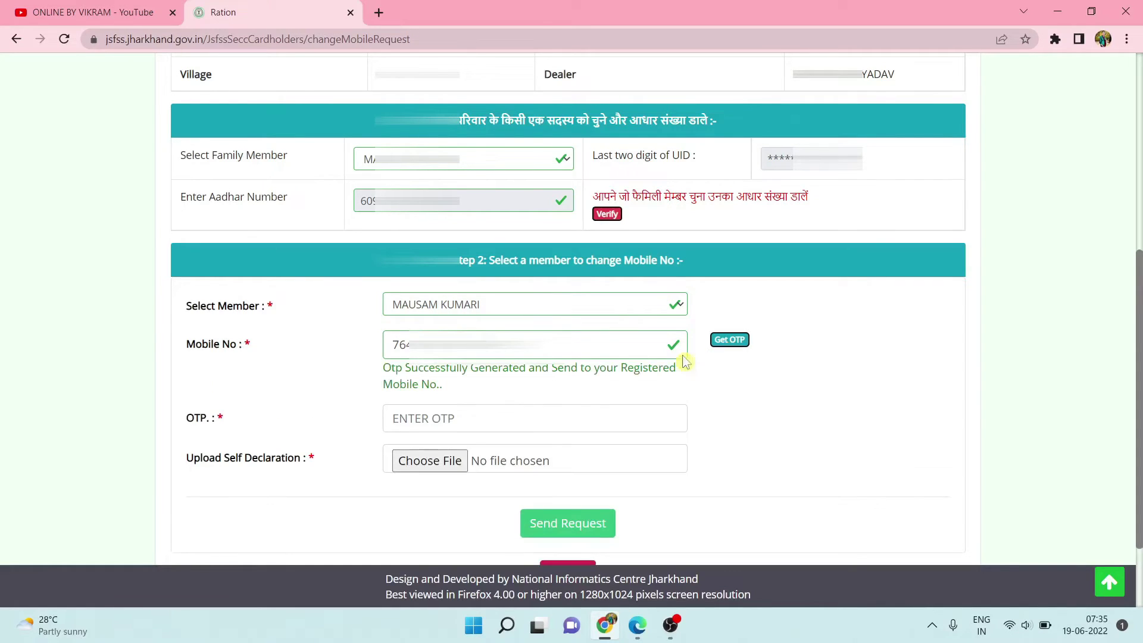
Enter the received OTP and open the file picker for Upload Self Declaration.
{"action": "left_click", "coordinate": [439, 424]}
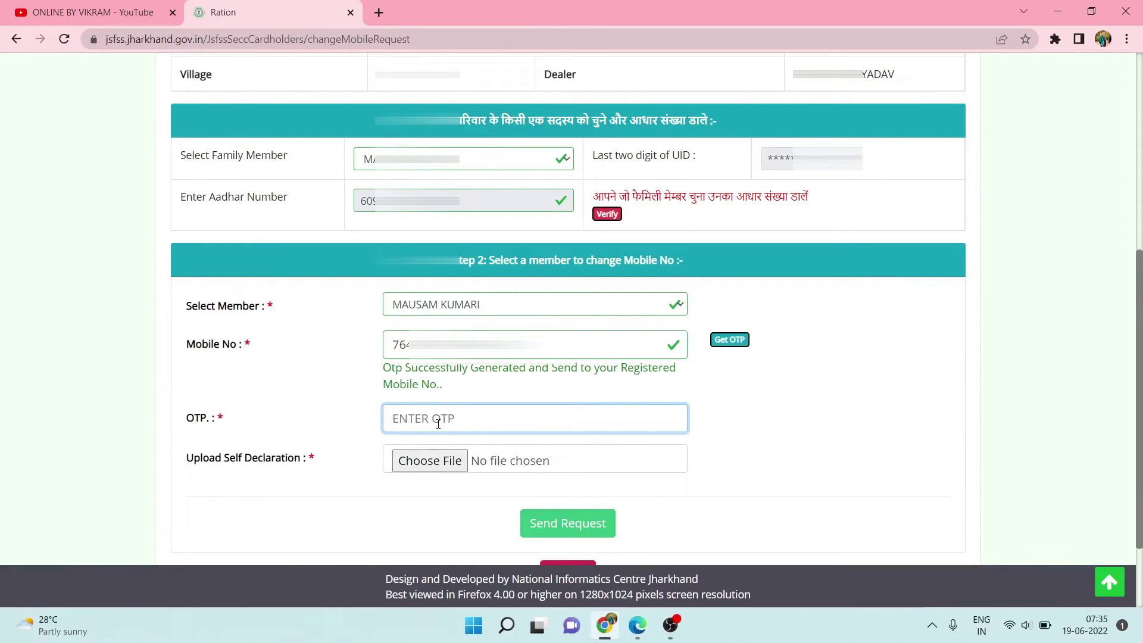
{"action": "left_click", "coordinate": [426, 472]}
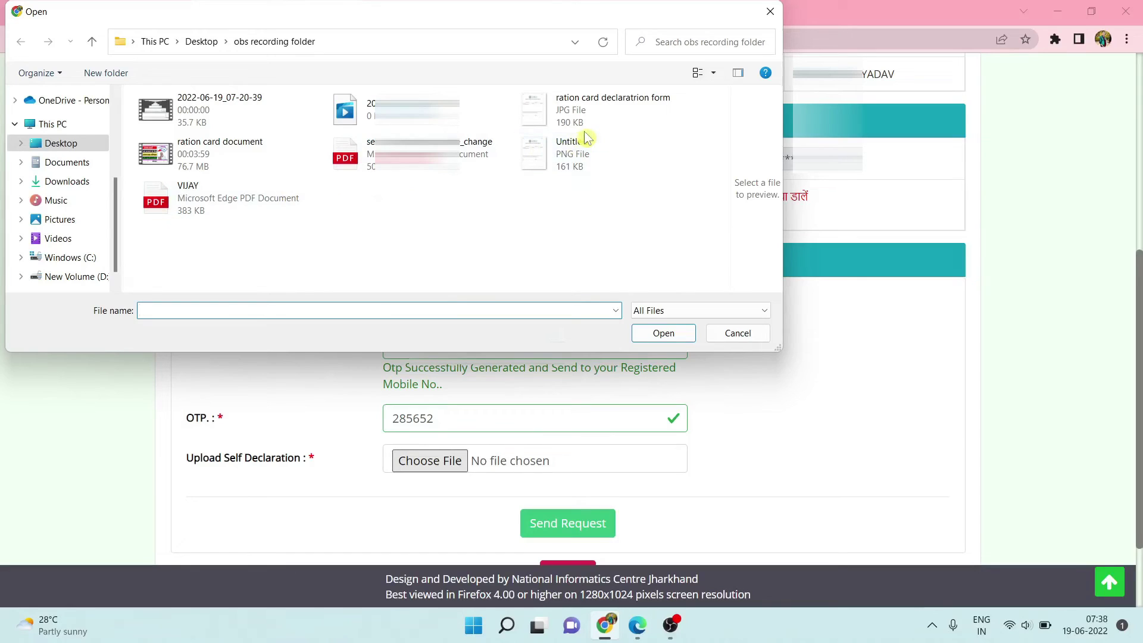
Attach 'ration card declaratrion form.jpg' as the self-declaration and send the change request.
{"action": "left_click", "coordinate": [612, 113]}
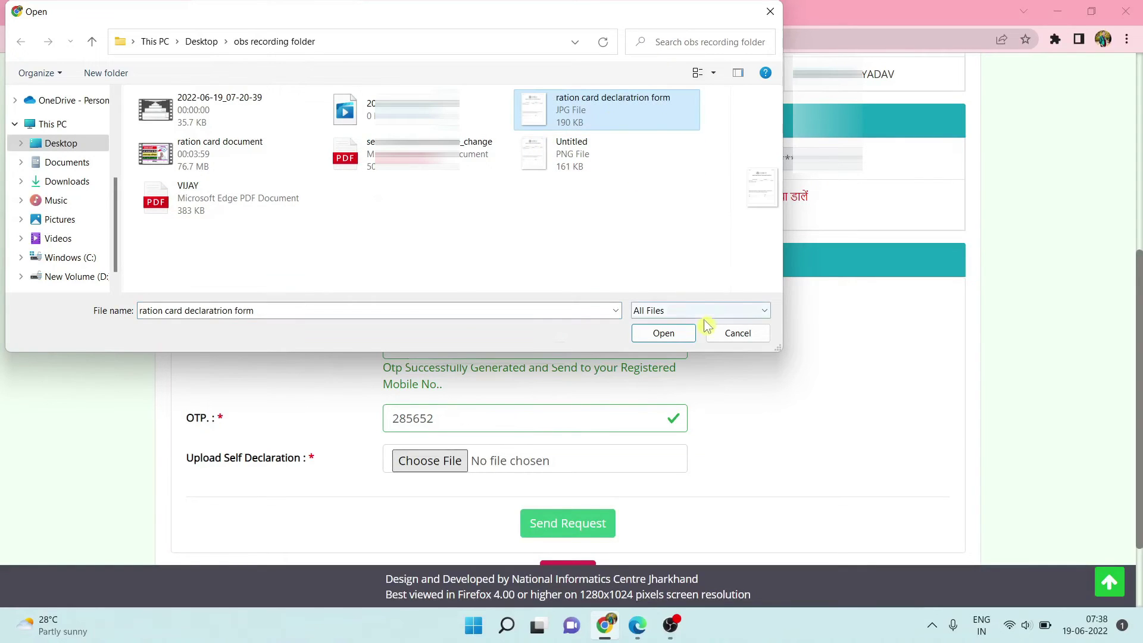
{"action": "left_click", "coordinate": [677, 334]}
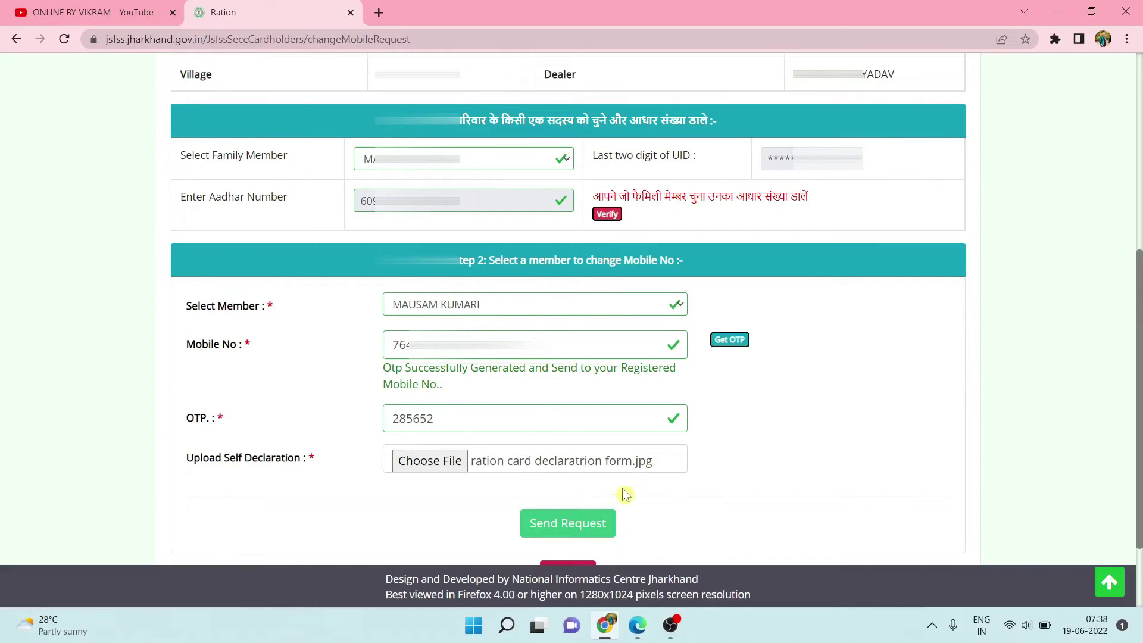
{"action": "scroll", "coordinate": [626, 492], "scroll_direction": "down", "scroll_amount": 2}
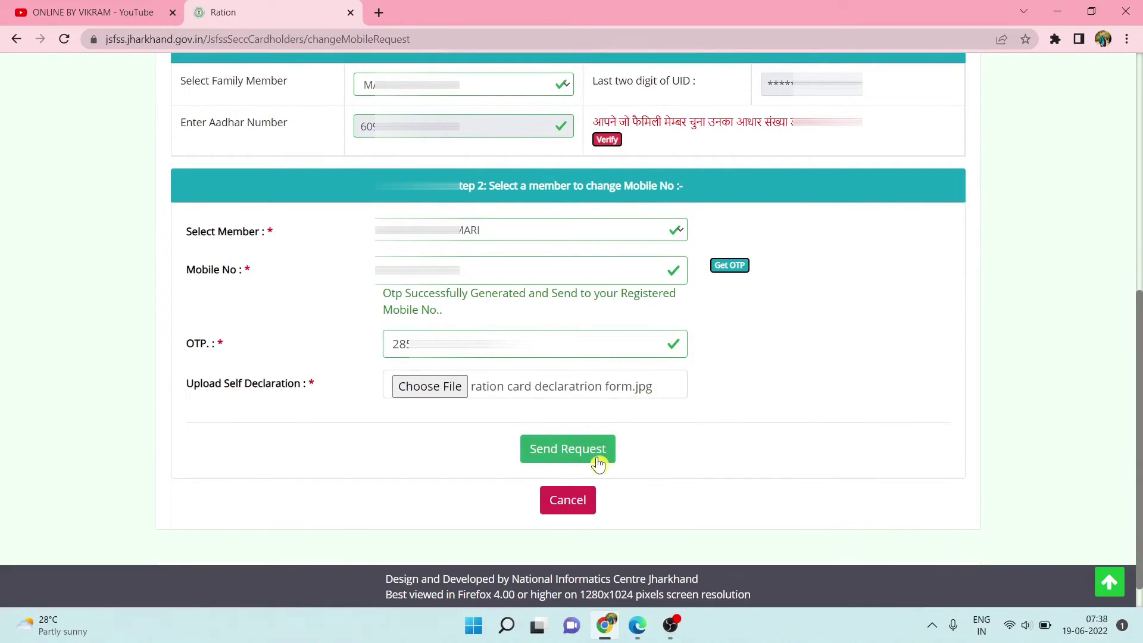
{"action": "left_click", "coordinate": [599, 464]}
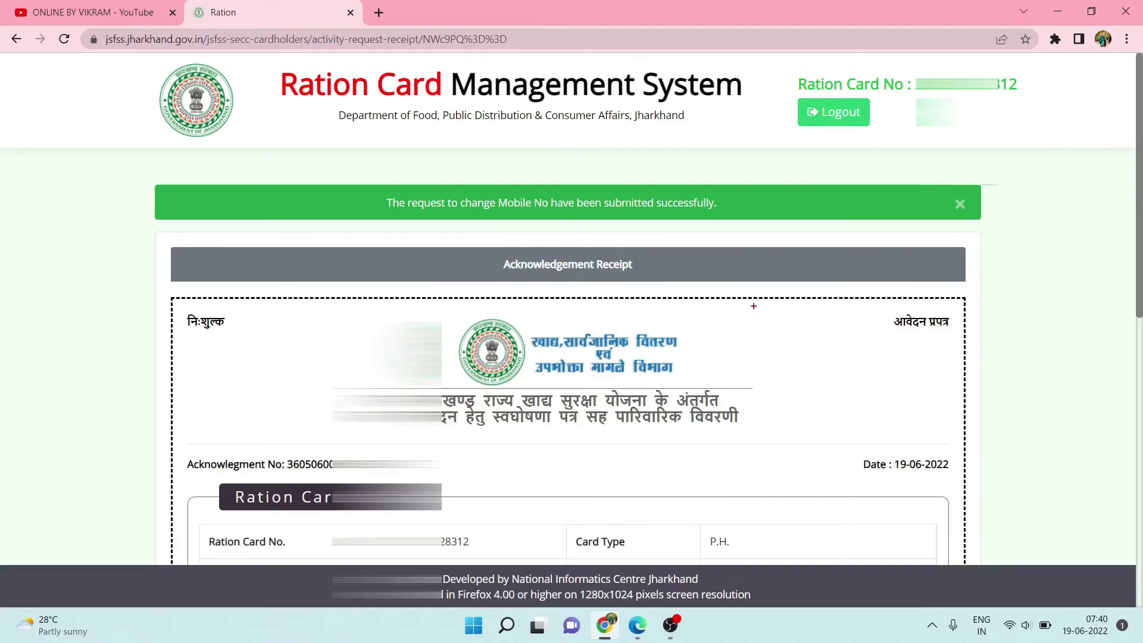
Review the 19-06-2022 Acknowledgement Receipt, highlighting its acknowledgement number and date.
{"action": "left_click_drag", "start_coordinate": [371, 176], "coordinate": [760, 233]}
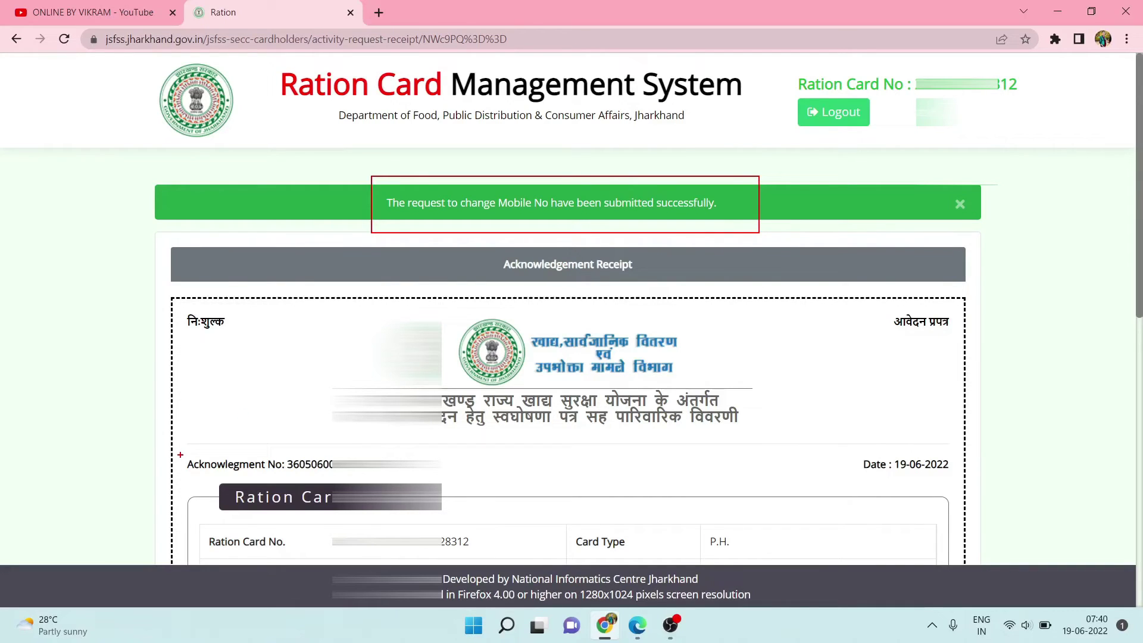
{"action": "mouse_move", "coordinate": [180, 455]}
{"action": "left_mouse_down"}
{"action": "mouse_move", "coordinate": [197, 472]}
{"action": "mouse_move", "coordinate": [442, 474]}
{"action": "left_mouse_up"}
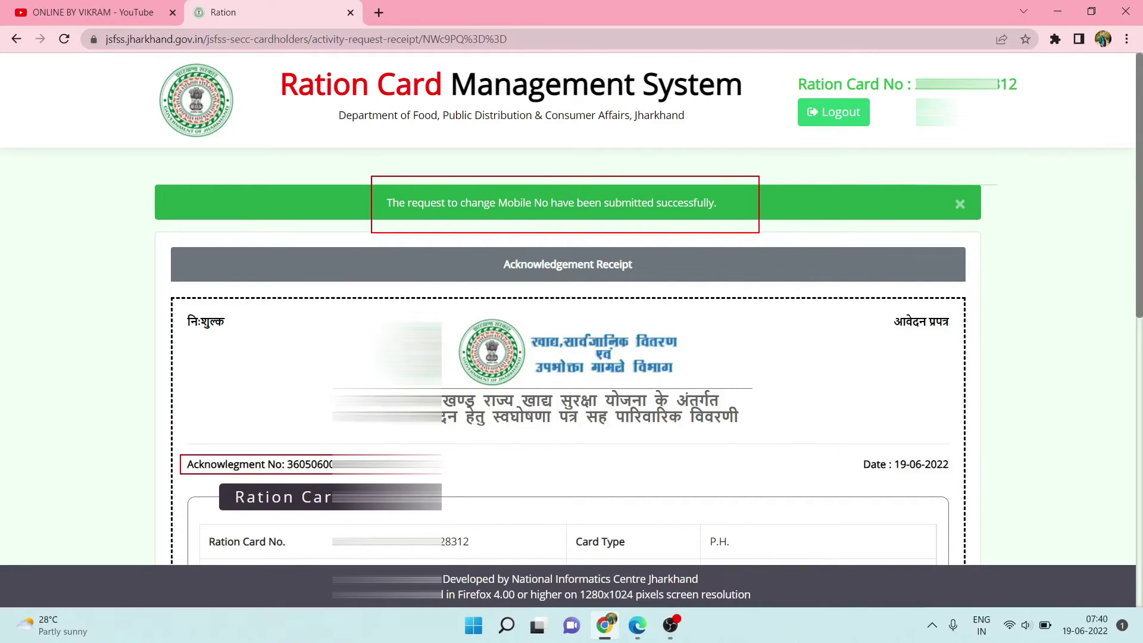
{"action": "scroll", "coordinate": [480, 416], "scroll_direction": "down", "scroll_amount": 9}
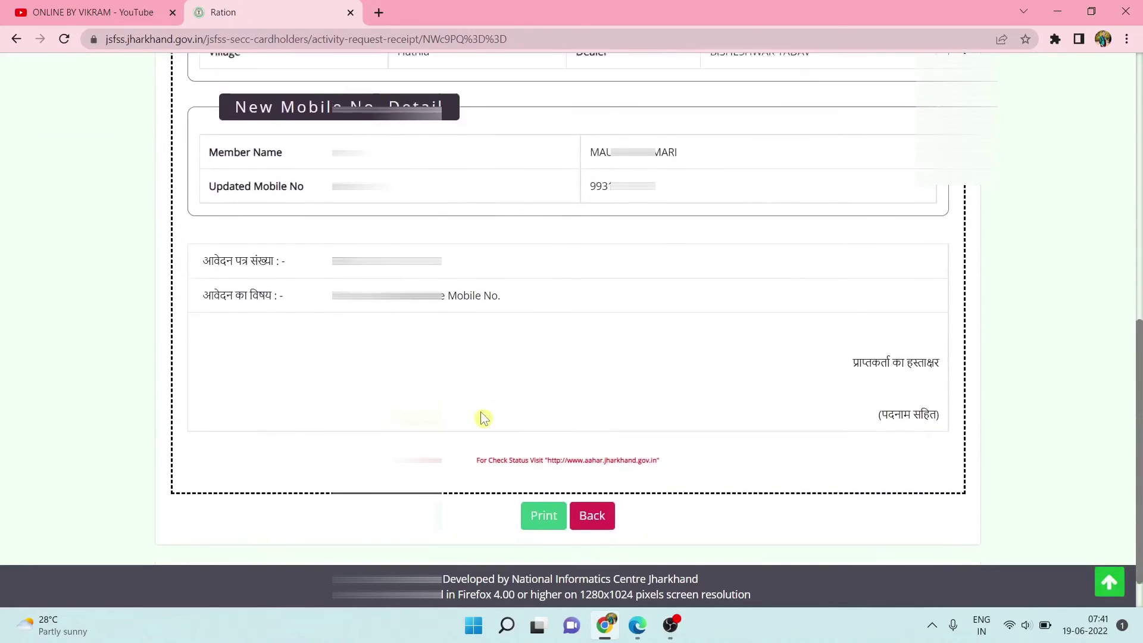
{"action": "left_click", "coordinate": [536, 463]}
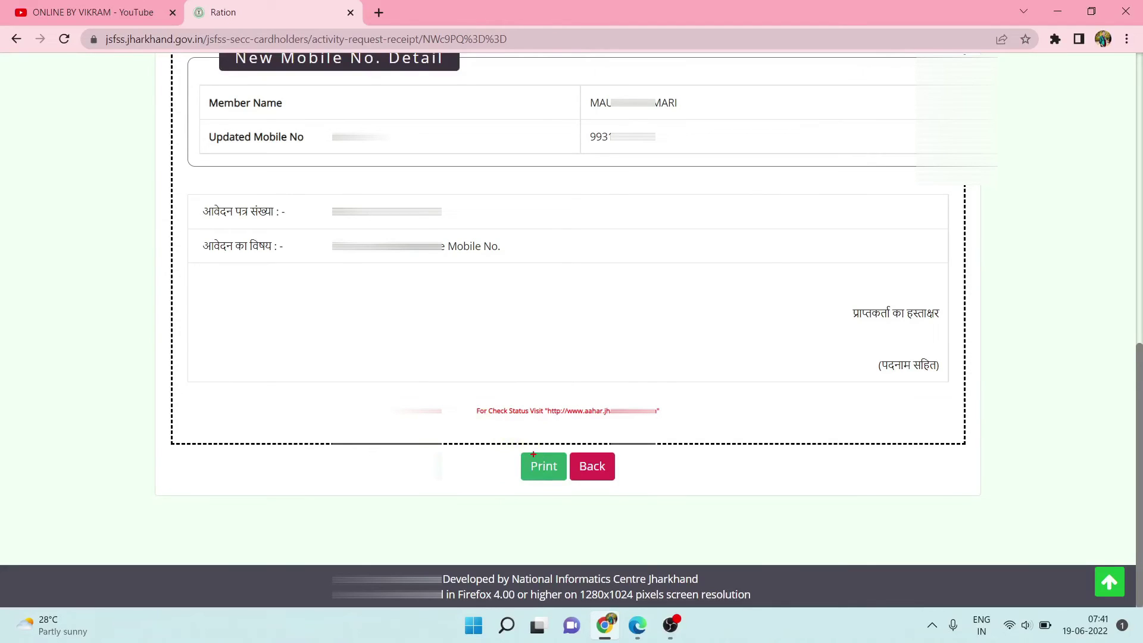
{"action": "left_click_drag", "start_coordinate": [490, 427], "coordinate": [575, 496]}
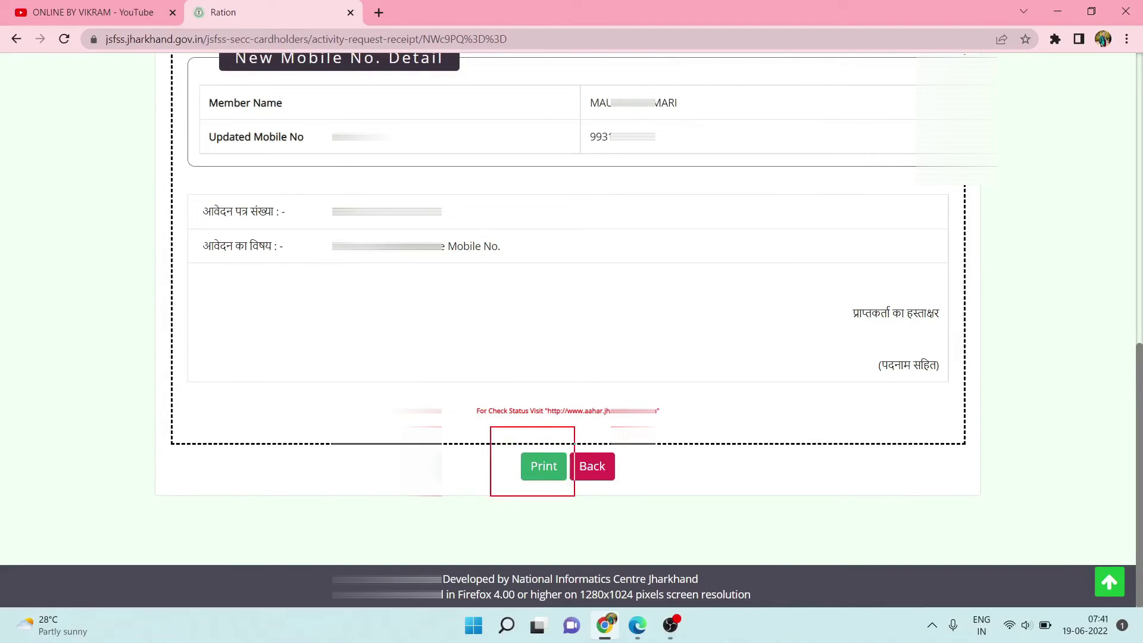
{"action": "left_click", "coordinate": [566, 488]}
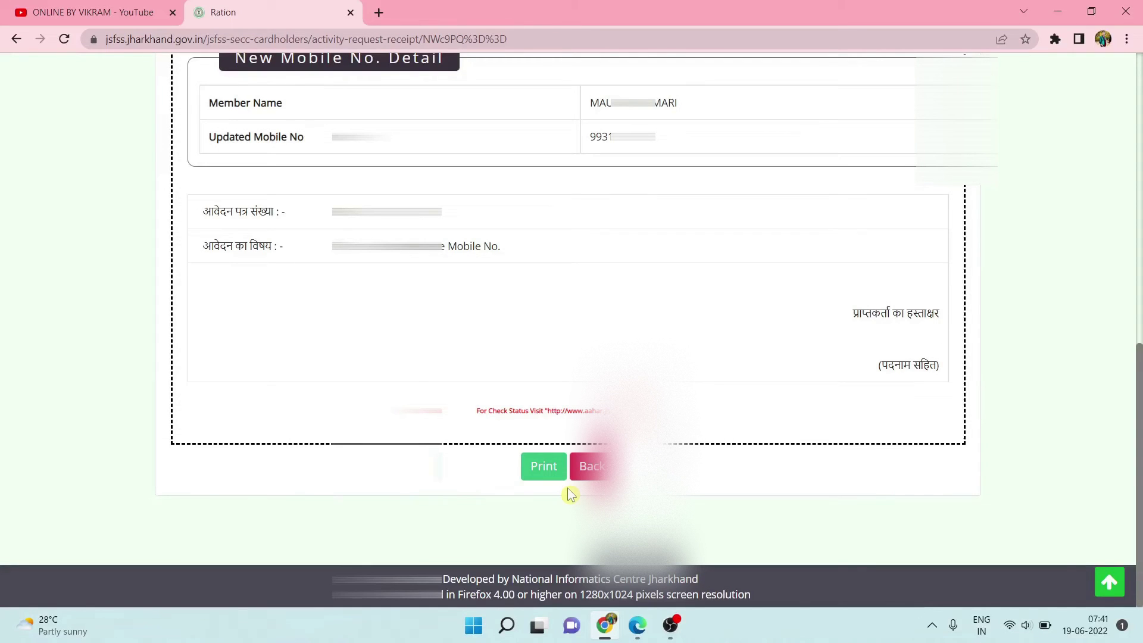
{"action": "scroll", "coordinate": [564, 491], "scroll_direction": "up", "scroll_amount": 6}
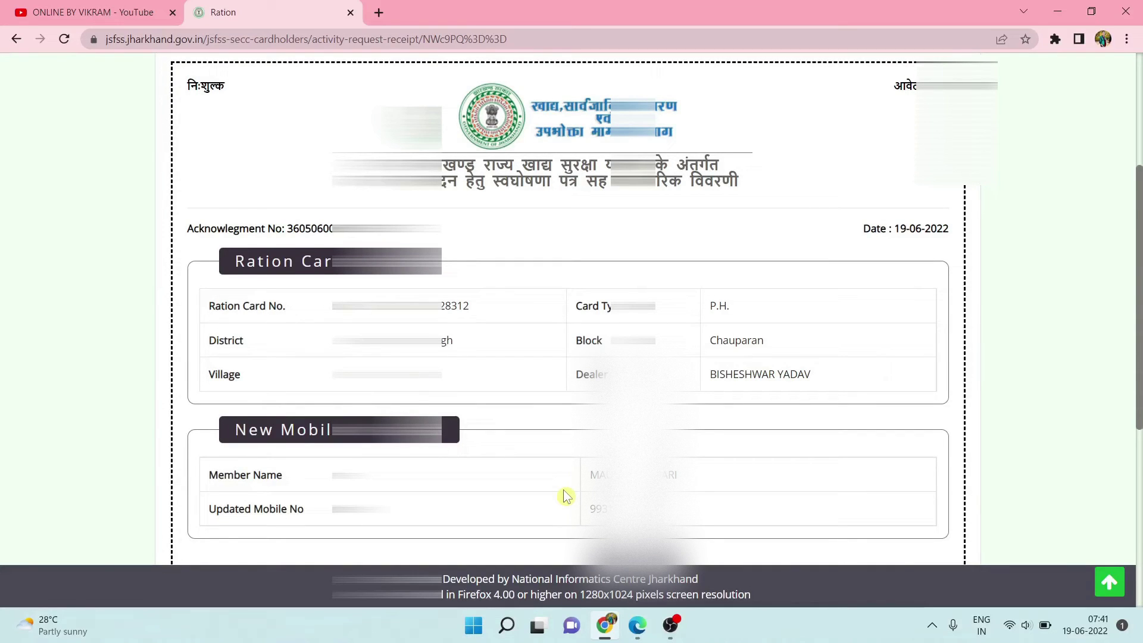
{"action": "scroll", "coordinate": [566, 496], "scroll_direction": "up", "scroll_amount": 1}
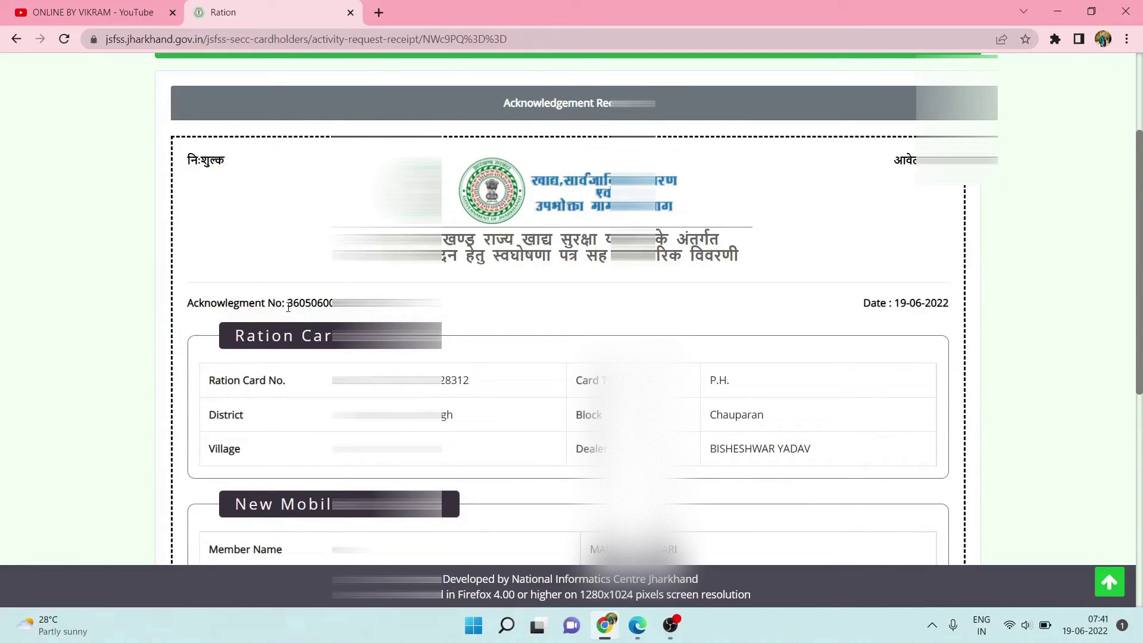
{"action": "left_click_drag", "start_coordinate": [287, 301], "coordinate": [950, 304]}
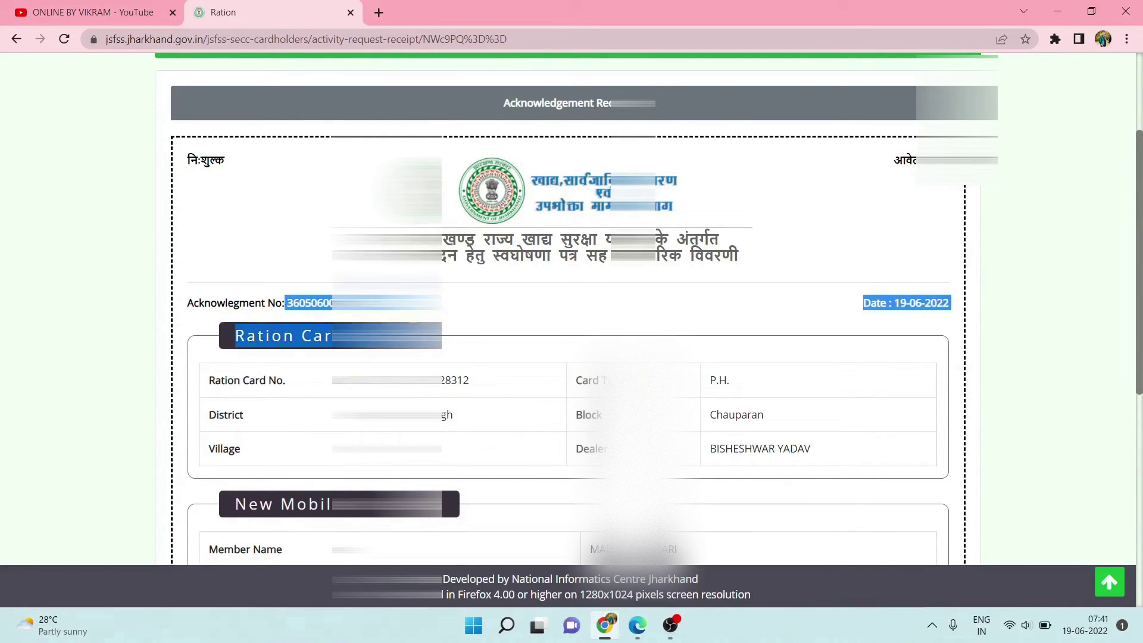
{"action": "left_click", "coordinate": [387, 302]}
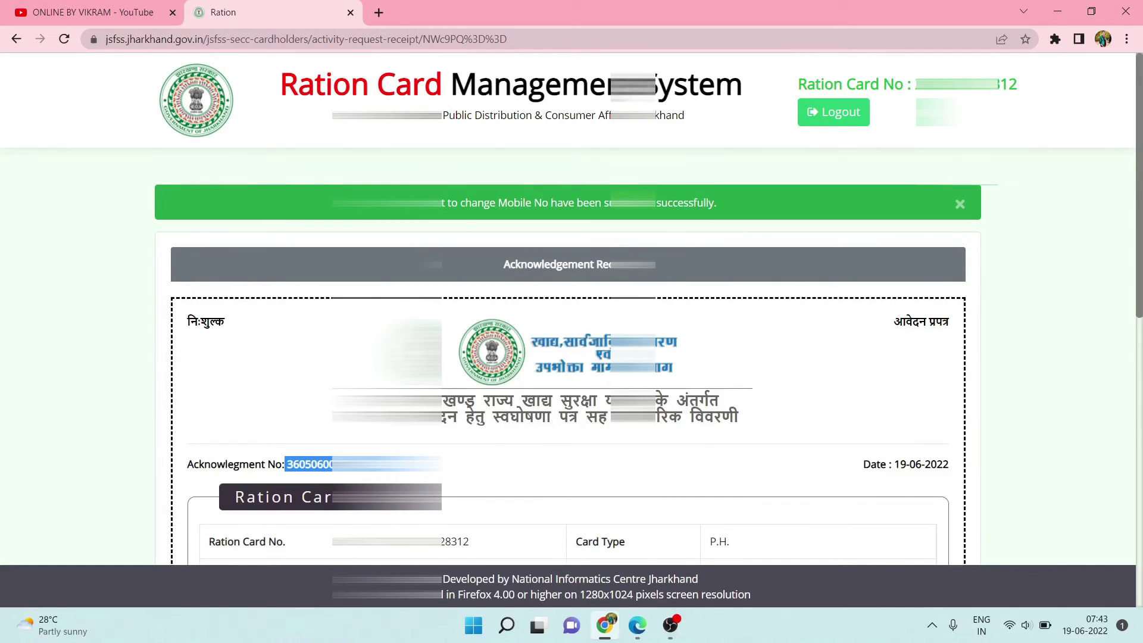
In a new tab, search Google for 'JSfss jharkhand gov in' and open the Ration Card Management System site.
{"action": "left_click", "coordinate": [378, 12]}
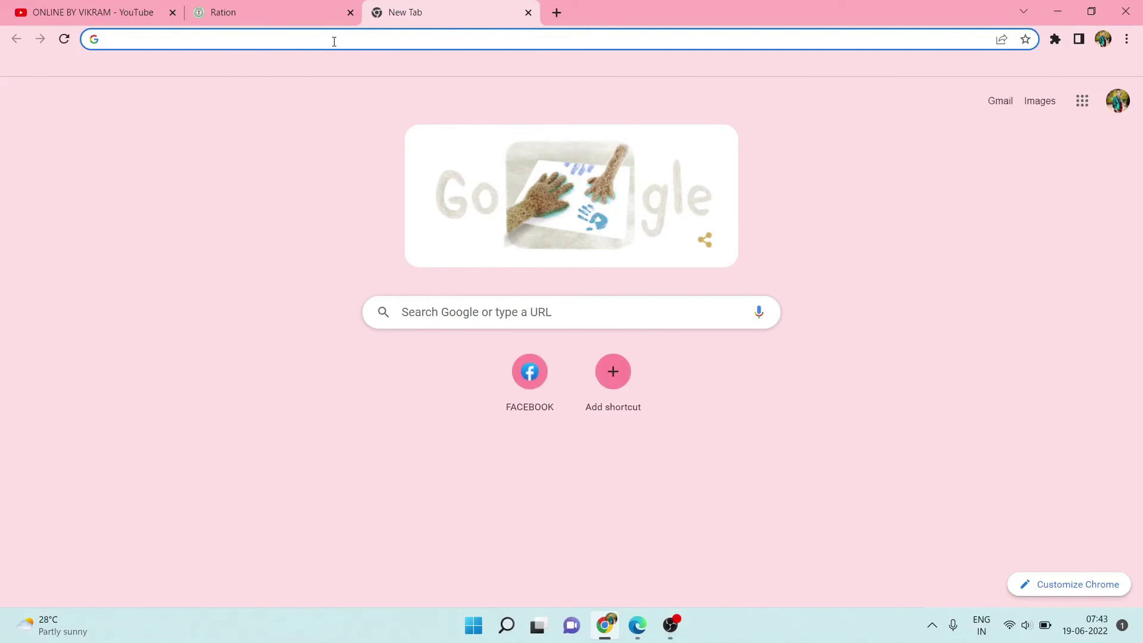
{"action": "type", "text": "JSfss jharkhand gov in"}
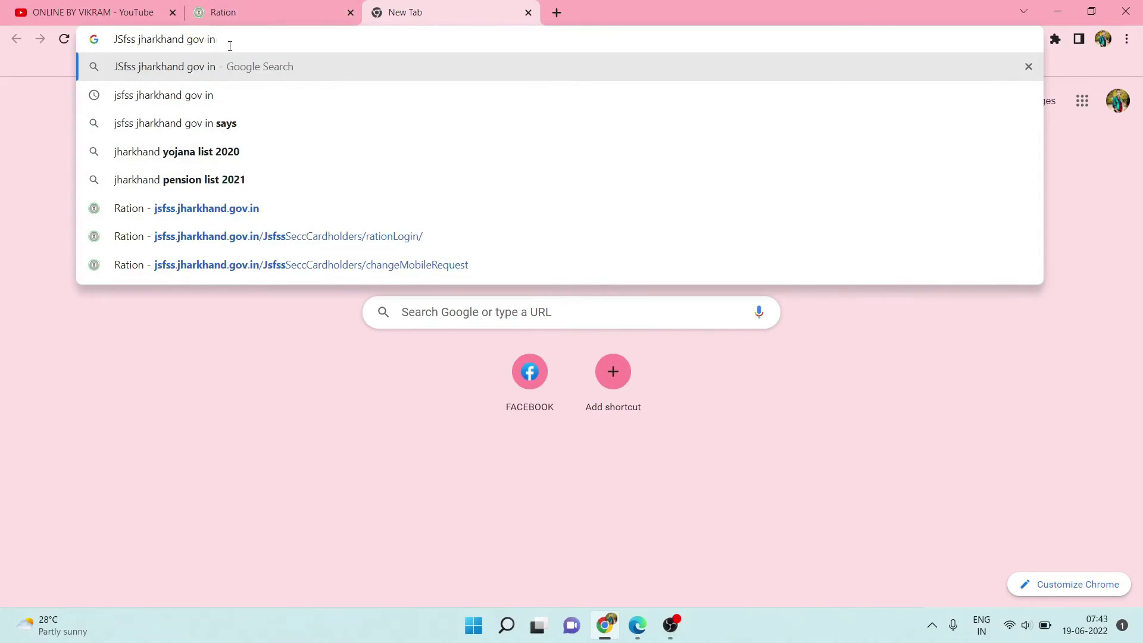
{"action": "key", "text": "Return"}
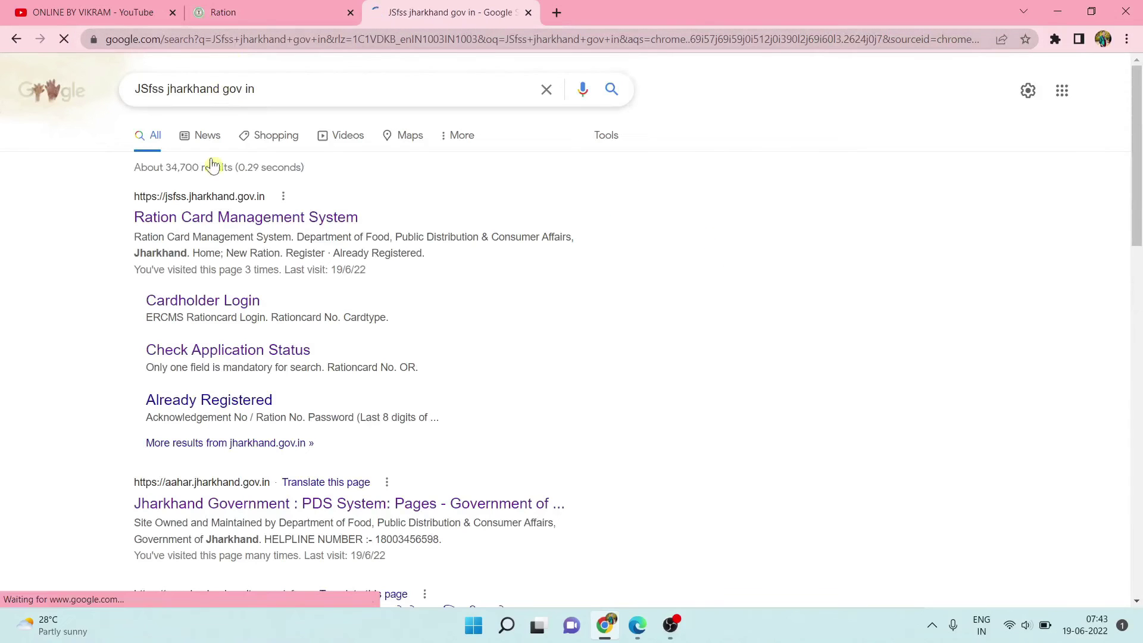
{"action": "left_click", "coordinate": [235, 218]}
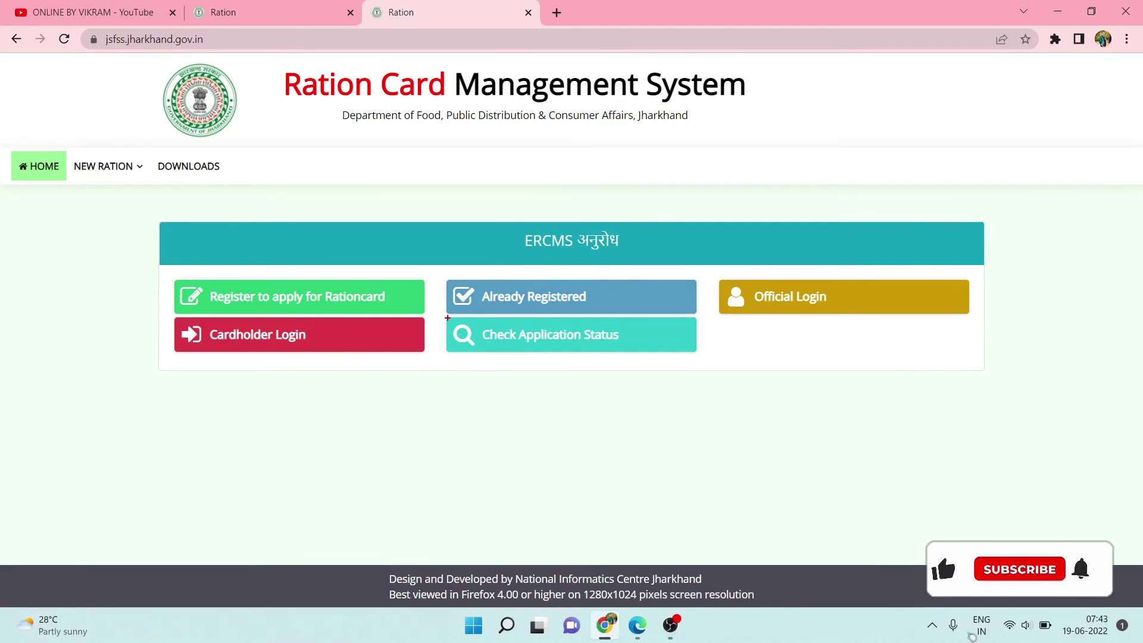
Highlight the Check Application Status option and open the application status search.
{"action": "mouse_move", "coordinate": [434, 313]}
{"action": "left_mouse_down"}
{"action": "mouse_move", "coordinate": [485, 360]}
{"action": "mouse_move", "coordinate": [677, 364]}
{"action": "left_mouse_up"}
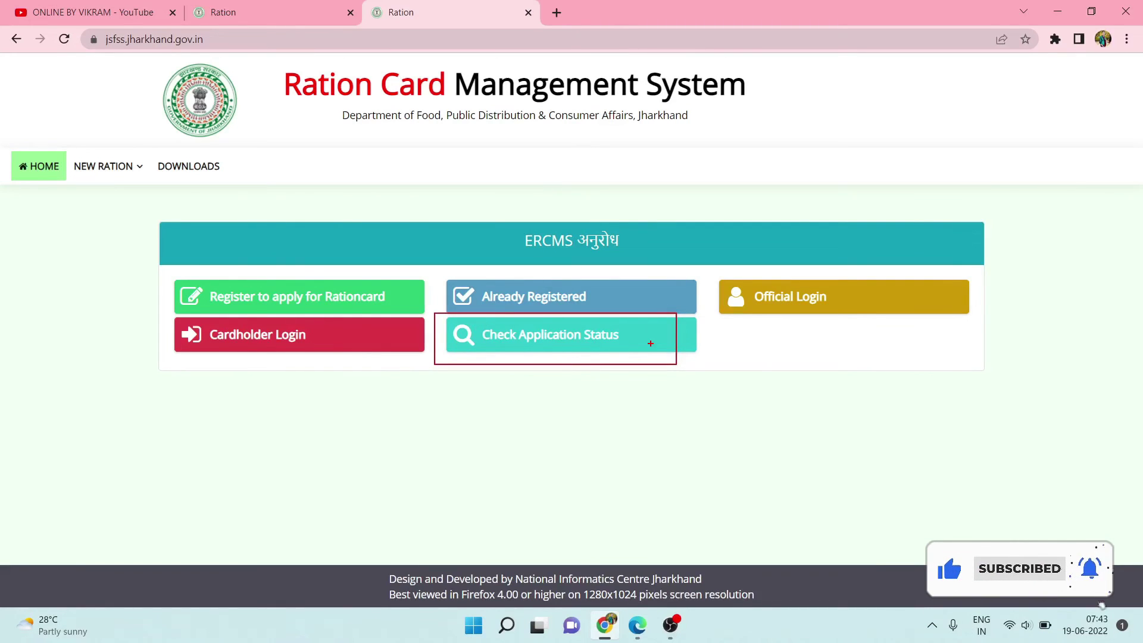
{"action": "key", "text": "Escape"}
{"action": "left_click", "coordinate": [585, 337]}
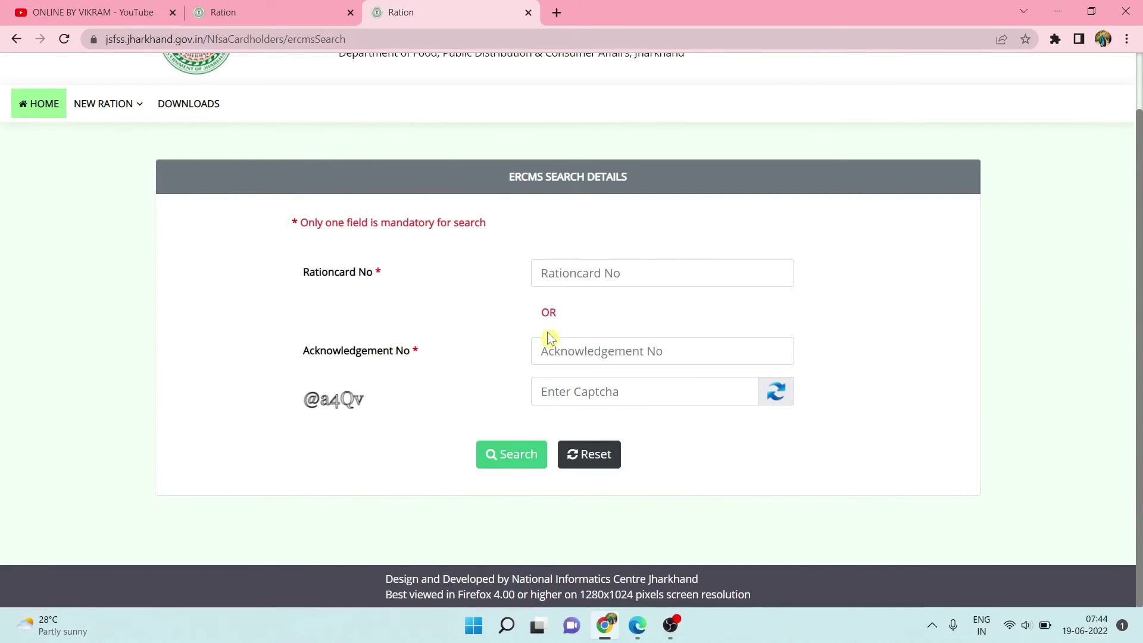
Annotate the ration card, acknowledgement number and captcha fields, then fill in the acknowledgement number and captcha.
{"action": "key", "text": "ctrl+1"}
{"action": "mouse_move", "coordinate": [295, 253]}
{"action": "left_mouse_down"}
{"action": "mouse_move", "coordinate": [388, 298]}
{"action": "mouse_move", "coordinate": [811, 292]}
{"action": "left_mouse_up"}
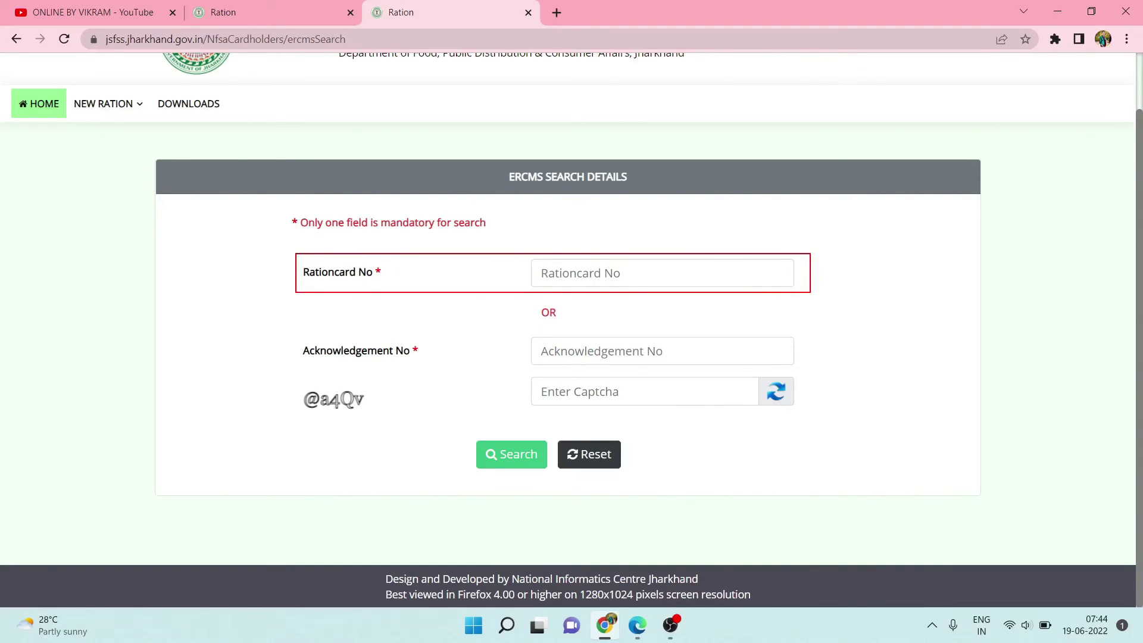
{"action": "mouse_move", "coordinate": [300, 329]}
{"action": "left_mouse_down"}
{"action": "mouse_move", "coordinate": [393, 373]}
{"action": "mouse_move", "coordinate": [798, 364]}
{"action": "left_mouse_up"}
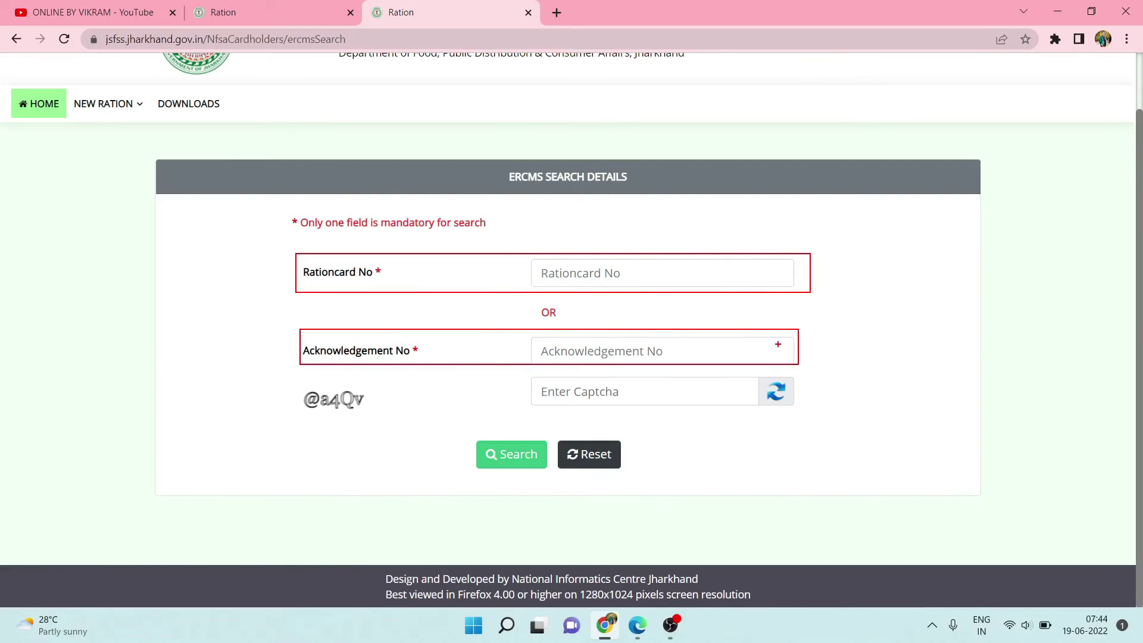
{"action": "left_click_drag", "start_coordinate": [533, 304], "coordinate": [564, 316]}
{"action": "left_click_drag", "start_coordinate": [299, 383], "coordinate": [378, 432]}
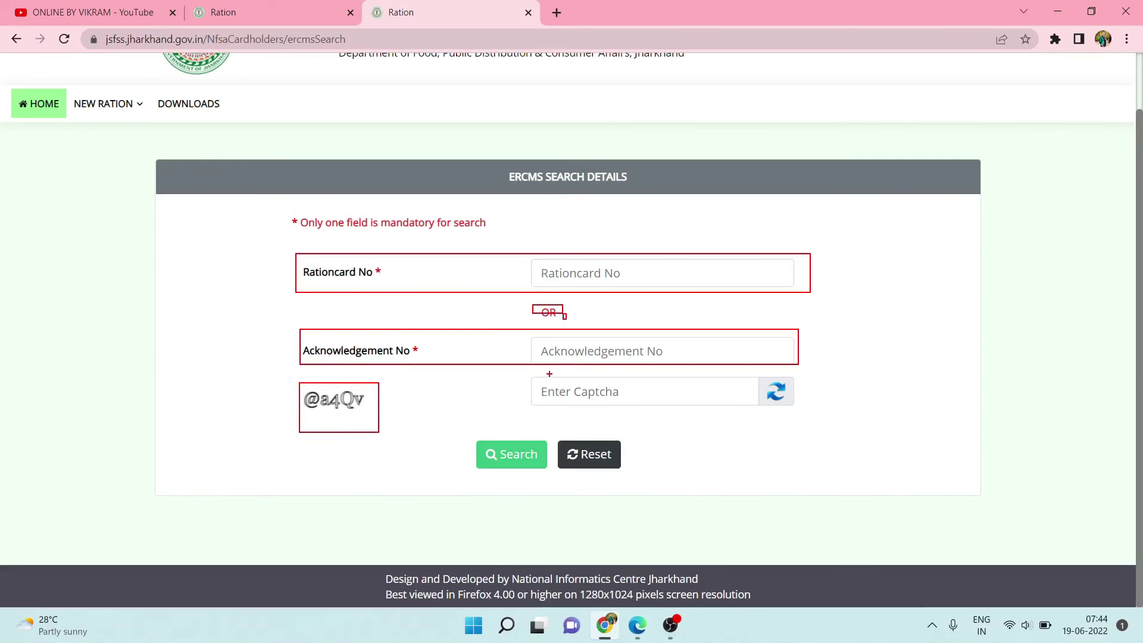
{"action": "left_click_drag", "start_coordinate": [549, 374], "coordinate": [609, 403]}
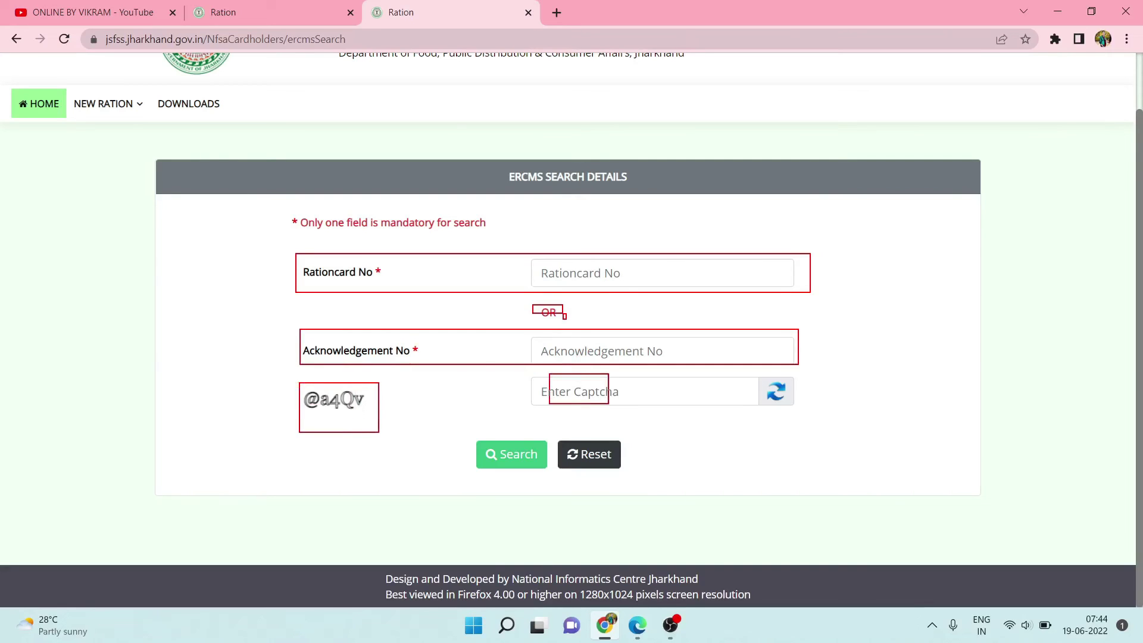
{"action": "key", "text": "Escape"}
{"action": "left_click", "coordinate": [643, 361]}
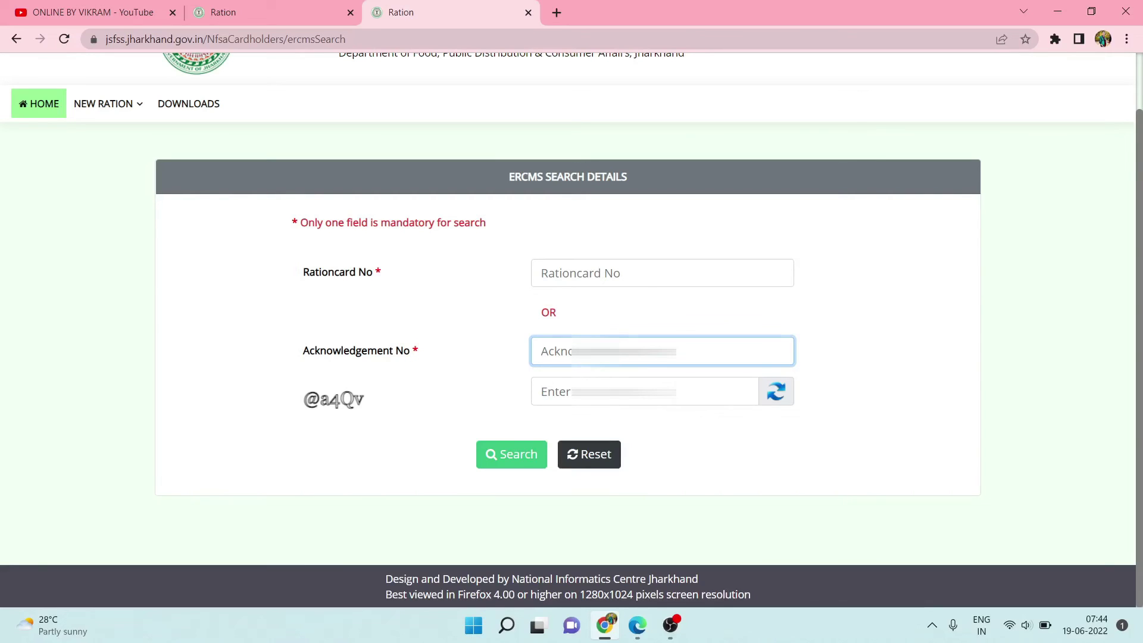
{"action": "key", "text": "Tab"}
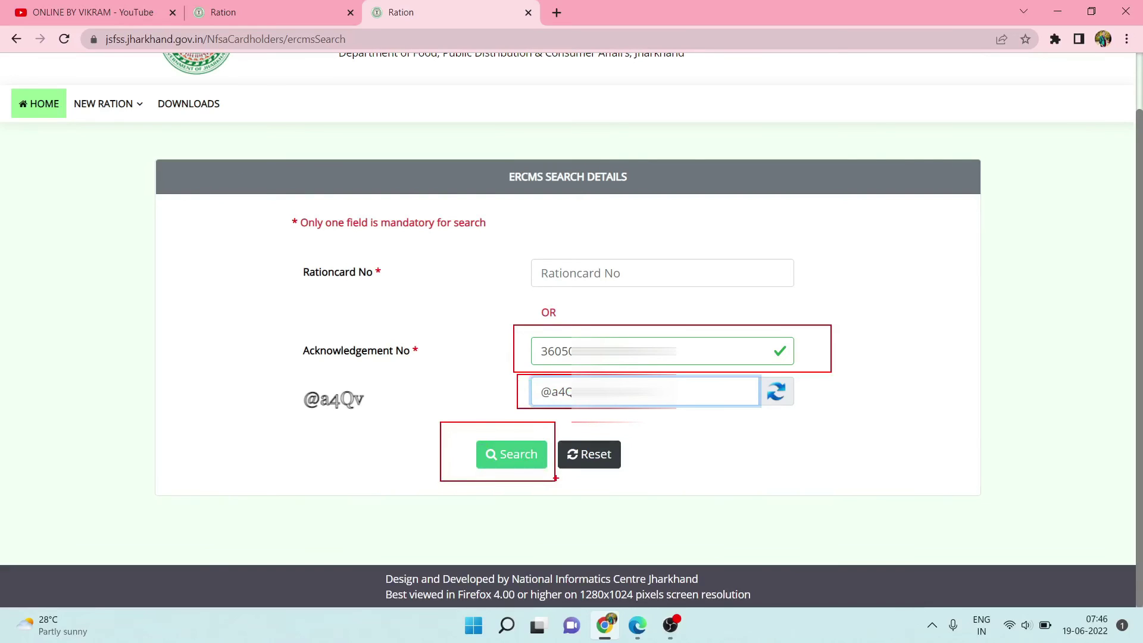
Run the acknowledgement-number search and highlight the result rows, including the Pending at BSO status.
{"action": "left_click", "coordinate": [521, 460]}
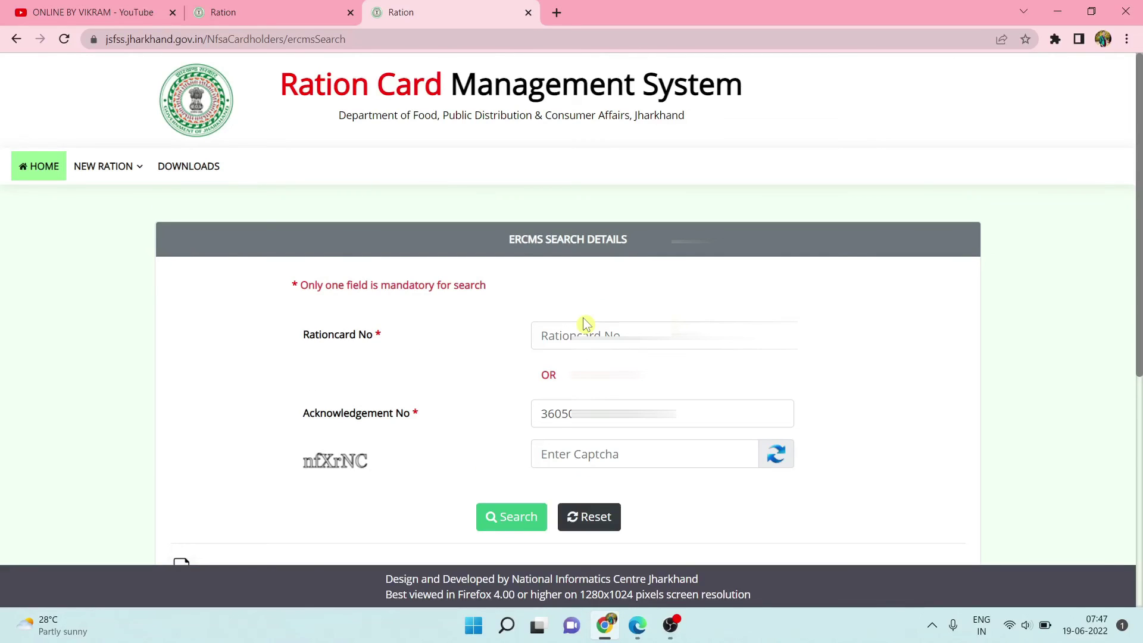
{"action": "scroll", "coordinate": [584, 328], "scroll_direction": "down", "scroll_amount": 7}
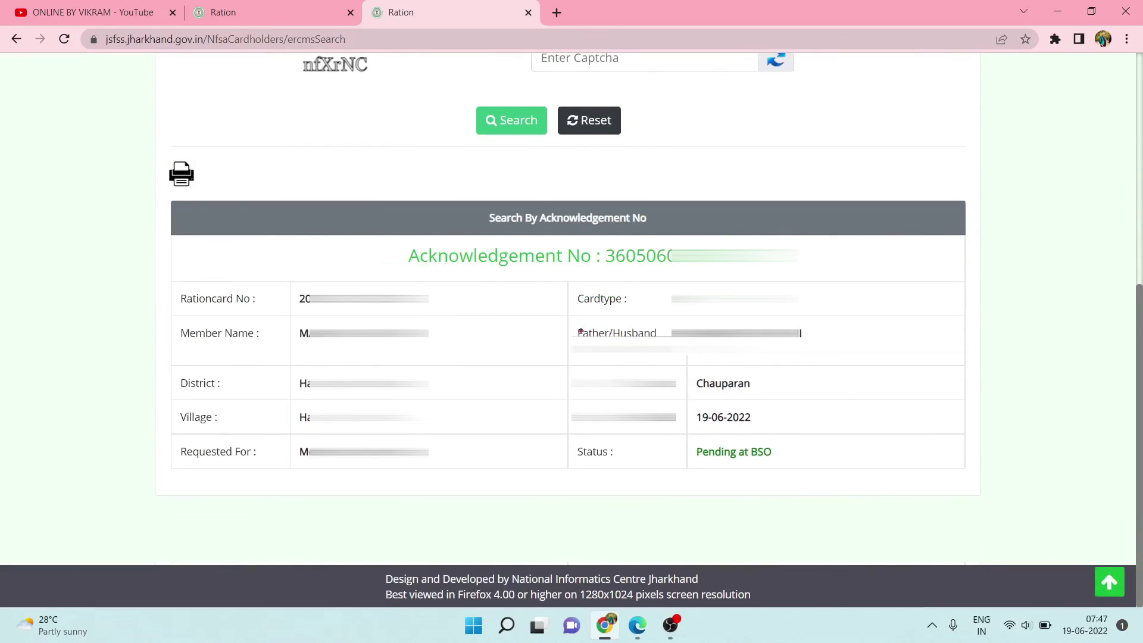
{"action": "mouse_move", "coordinate": [163, 268]}
{"action": "left_mouse_down"}
{"action": "mouse_move", "coordinate": [178, 311]}
{"action": "mouse_move", "coordinate": [265, 327]}
{"action": "mouse_move", "coordinate": [428, 317]}
{"action": "left_mouse_up"}
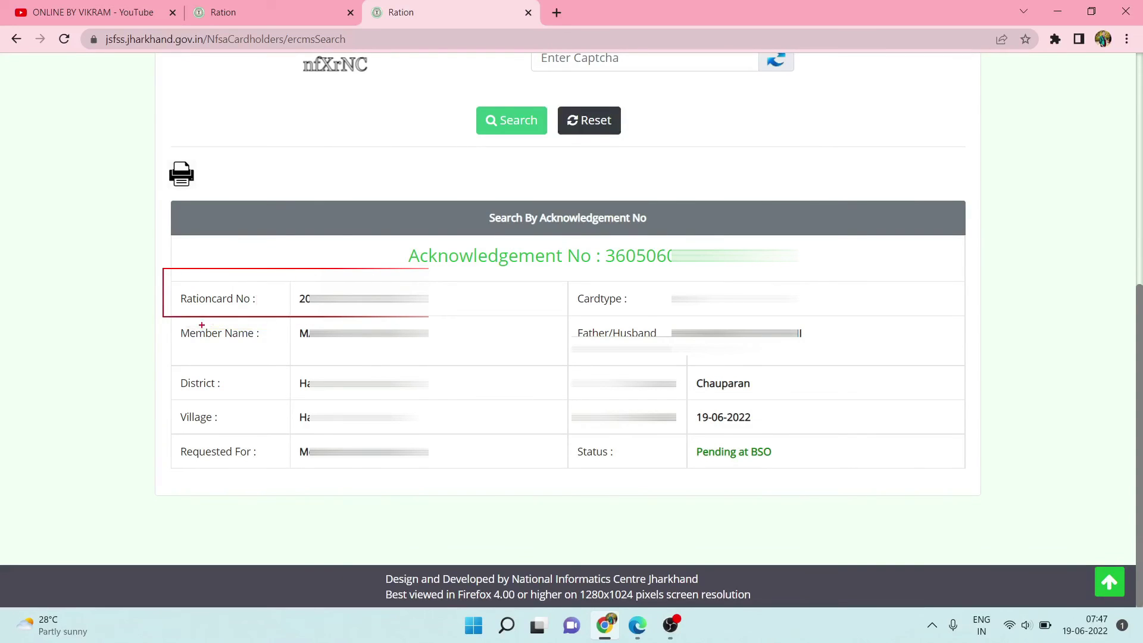
{"action": "mouse_move", "coordinate": [174, 324]}
{"action": "left_mouse_down"}
{"action": "mouse_move", "coordinate": [297, 365]}
{"action": "mouse_move", "coordinate": [429, 354]}
{"action": "left_mouse_up"}
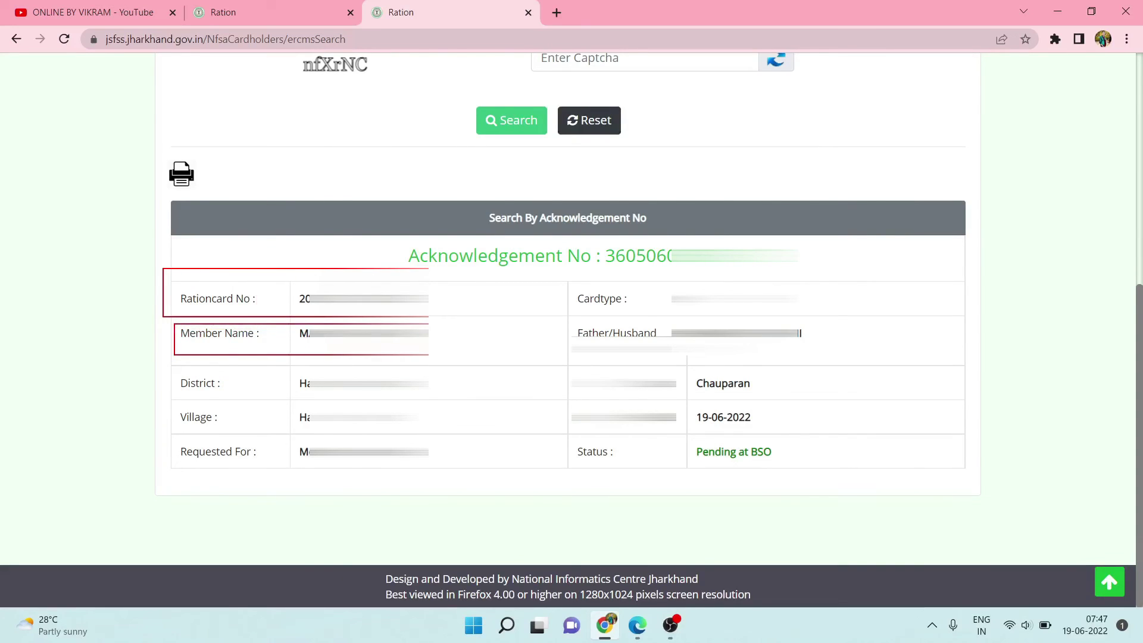
{"action": "mouse_move", "coordinate": [158, 362]}
{"action": "left_mouse_down"}
{"action": "mouse_move", "coordinate": [426, 439]}
{"action": "mouse_move", "coordinate": [437, 492]}
{"action": "left_mouse_up"}
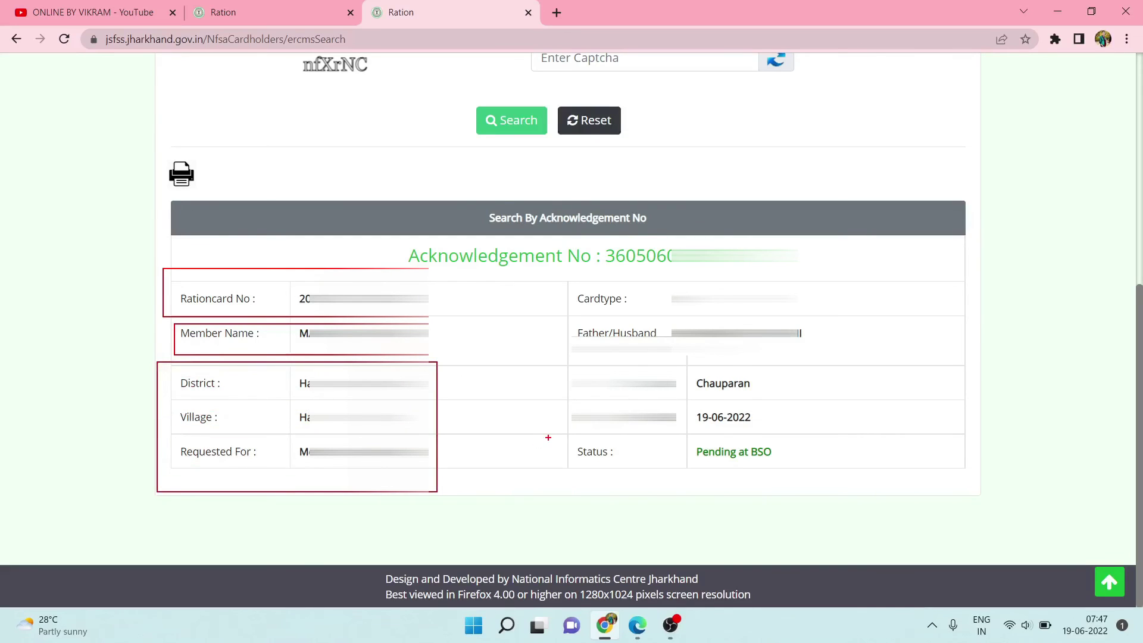
{"action": "mouse_move", "coordinate": [548, 429]}
{"action": "left_mouse_down"}
{"action": "mouse_move", "coordinate": [675, 472]}
{"action": "mouse_move", "coordinate": [804, 471]}
{"action": "left_mouse_up"}
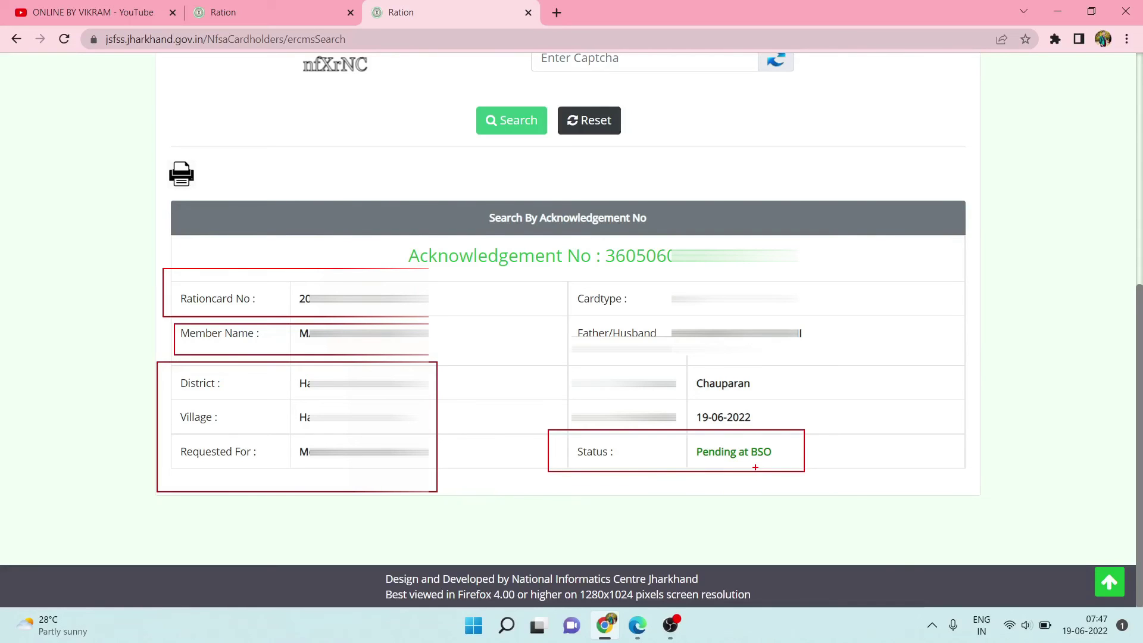
{"action": "scroll", "coordinate": [306, 427], "scroll_direction": "up", "scroll_amount": 6}
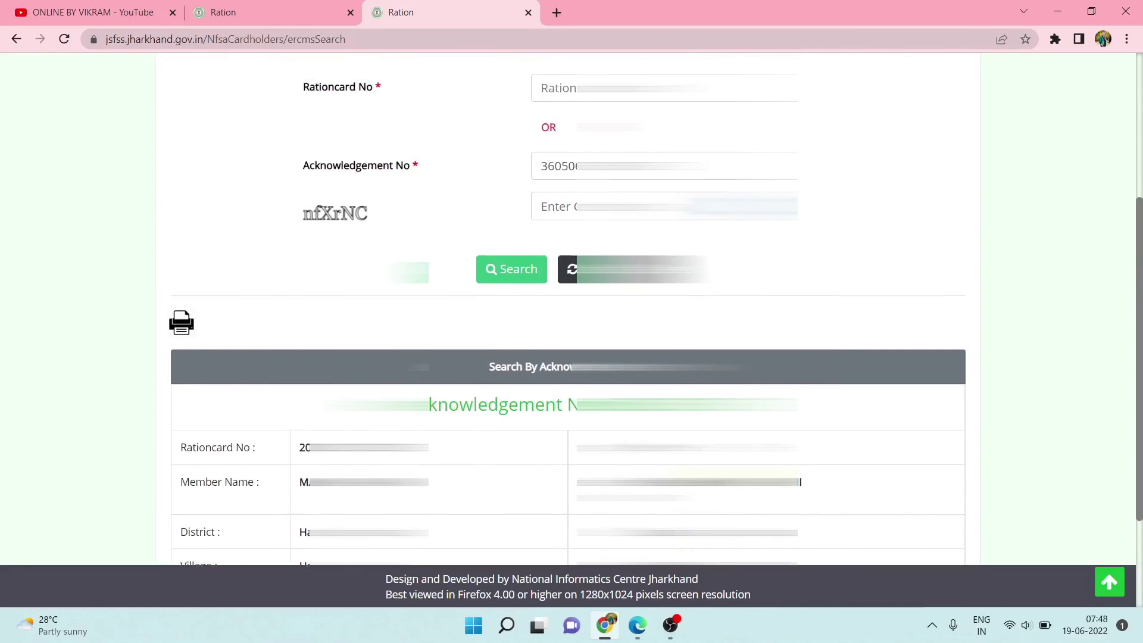
{"action": "scroll", "coordinate": [306, 427], "scroll_direction": "up", "scroll_amount": 1}
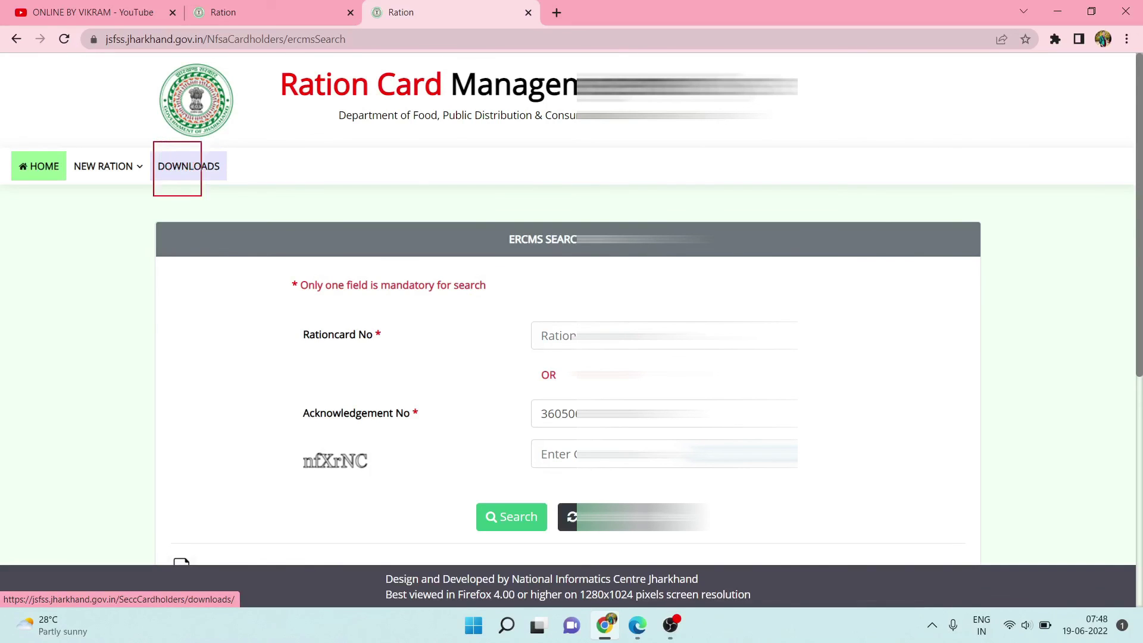
Go to DOWNLOADS and open the gender change self-declaration form PDF.
{"action": "left_click", "coordinate": [194, 171]}
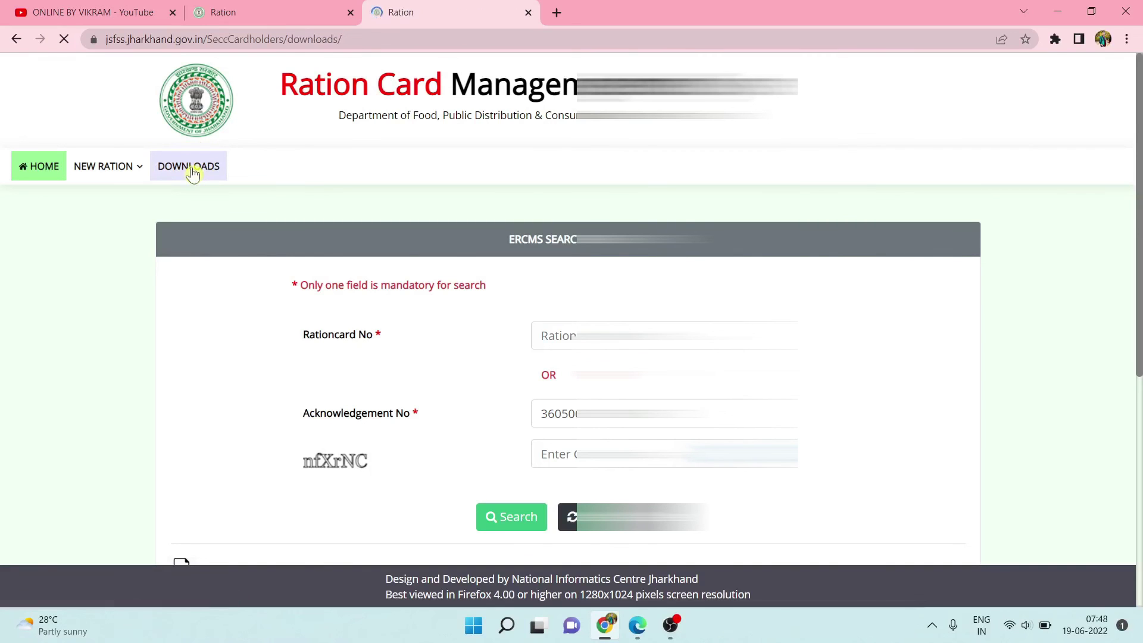
{"action": "scroll", "coordinate": [381, 270], "scroll_direction": "down", "scroll_amount": 3}
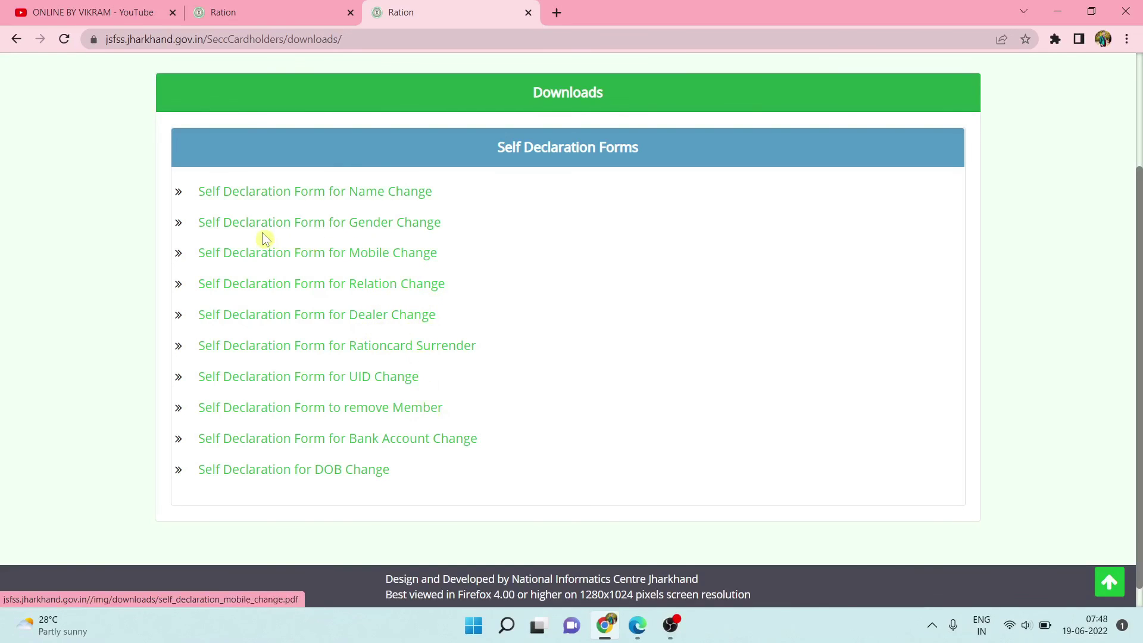
{"action": "left_click", "coordinate": [327, 224]}
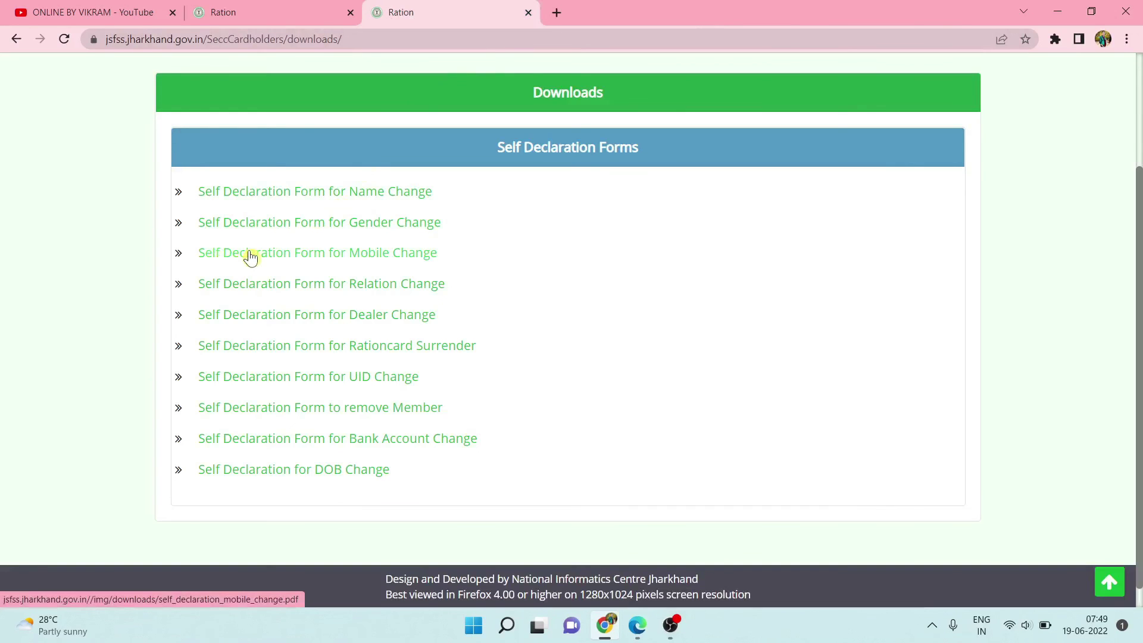
View the Self Declaration Form for Mobile Change PDF, then return to the ONLINE BY VIKRAM YouTube tab.
{"action": "left_click", "coordinate": [250, 256]}
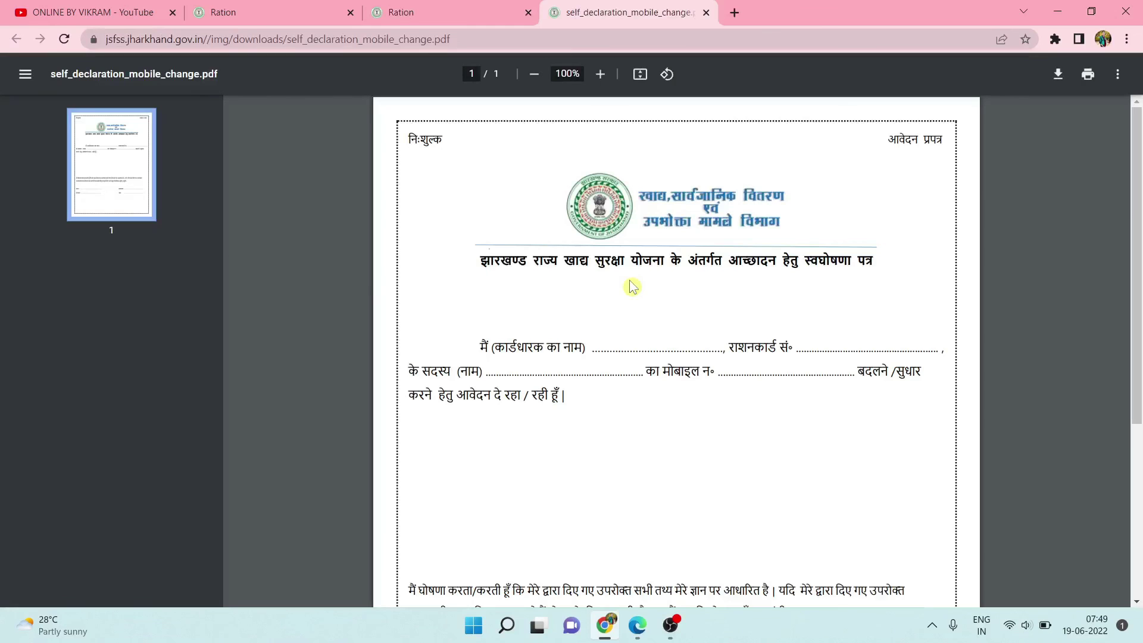
{"action": "scroll", "coordinate": [633, 287], "scroll_direction": "down", "scroll_amount": 5}
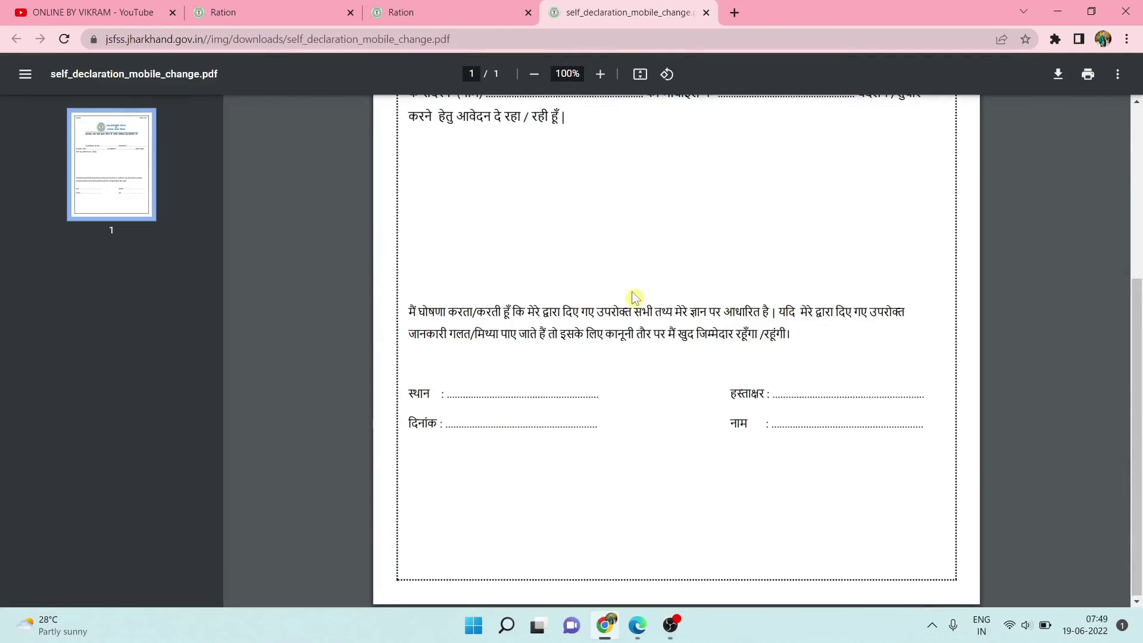
{"action": "scroll", "coordinate": [633, 292], "scroll_direction": "up", "scroll_amount": 5}
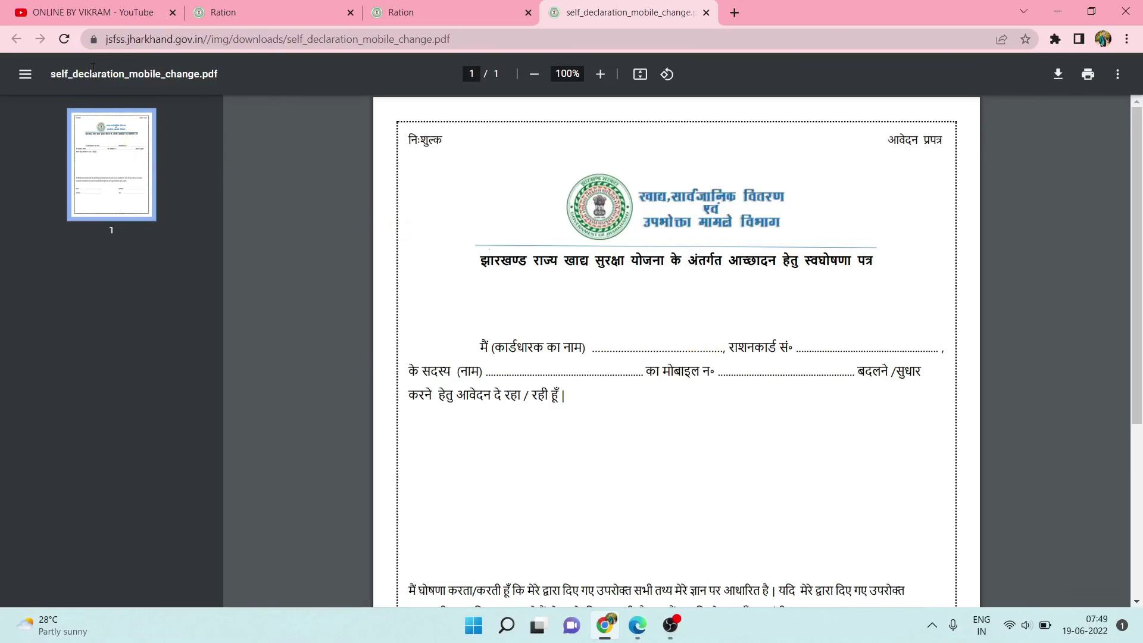
{"action": "left_click", "coordinate": [95, 17]}
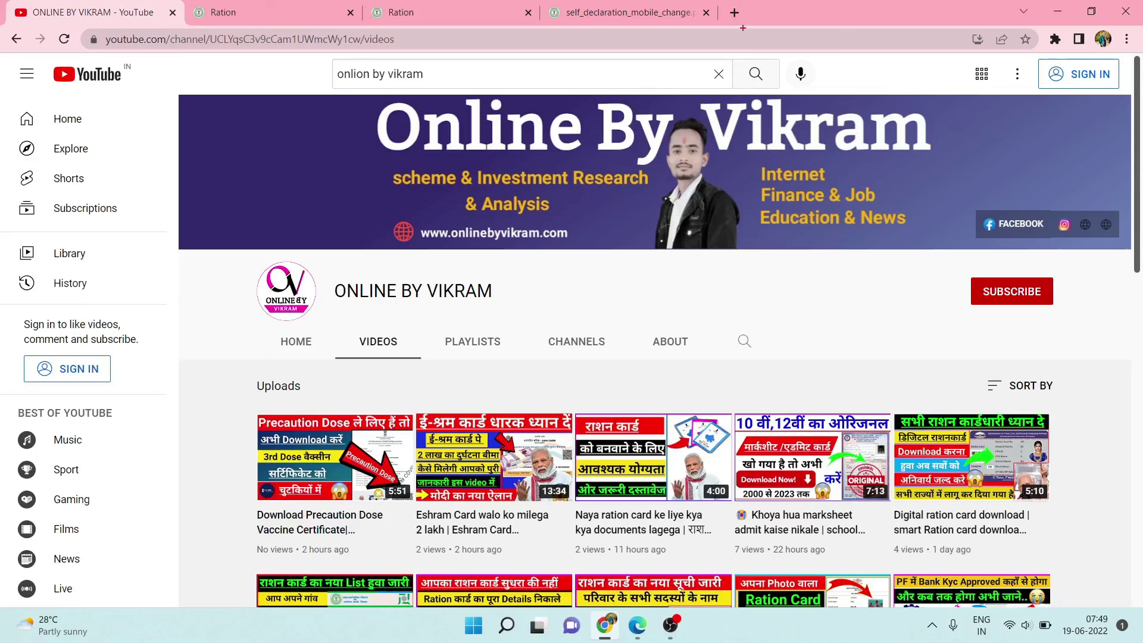
{"action": "left_click_drag", "start_coordinate": [880, 257], "coordinate": [960, 321]}
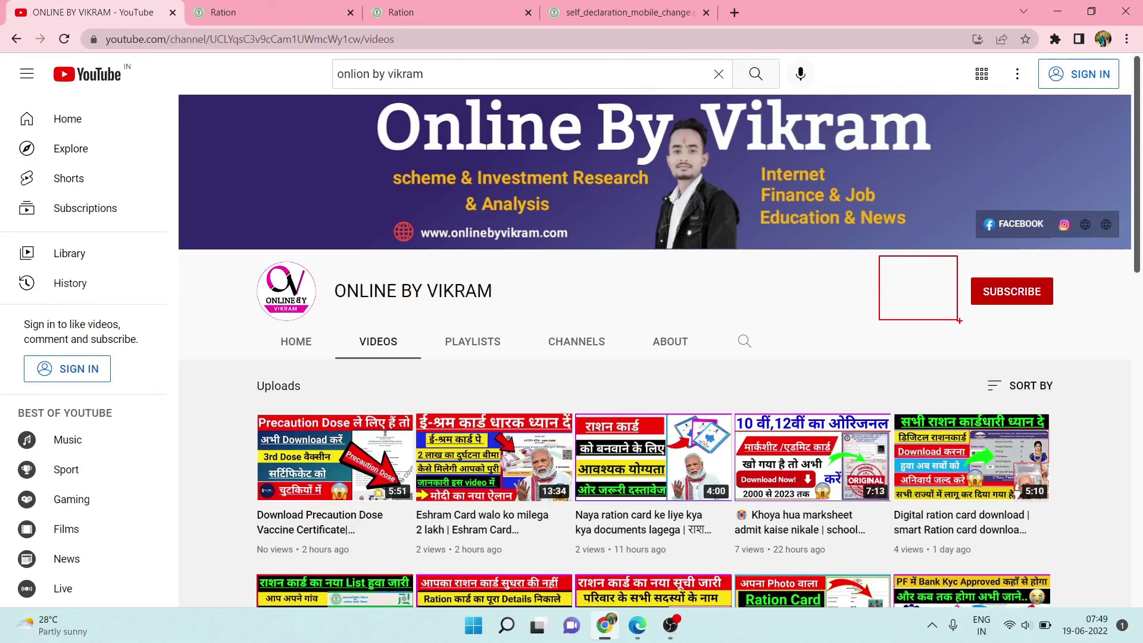